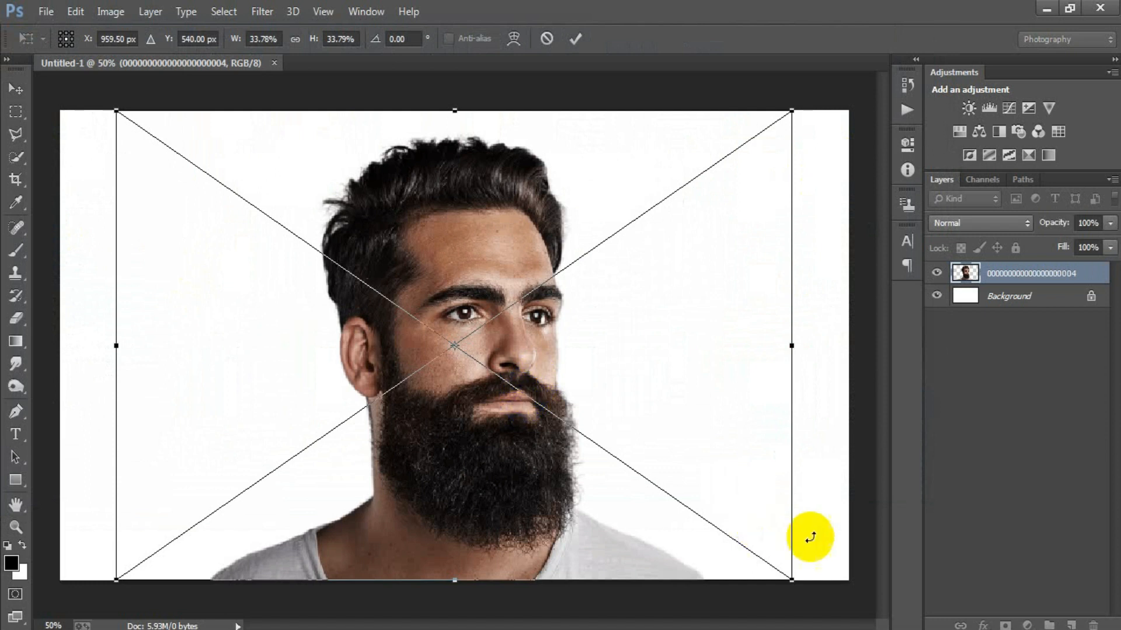
- Commit the placed portrait and align its horizontal centre with the Background layer
{"action": "left_click", "coordinate": [576, 39]}
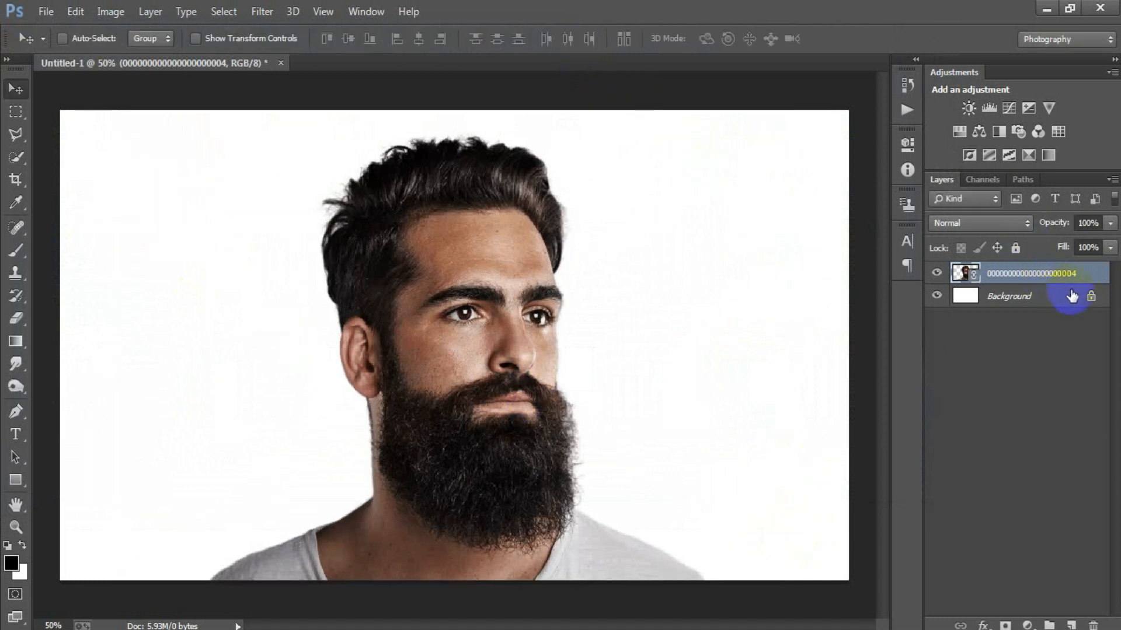
{"action": "left_click", "coordinate": [1048, 296], "text": "ctrl"}
{"action": "left_click", "coordinate": [419, 38]}
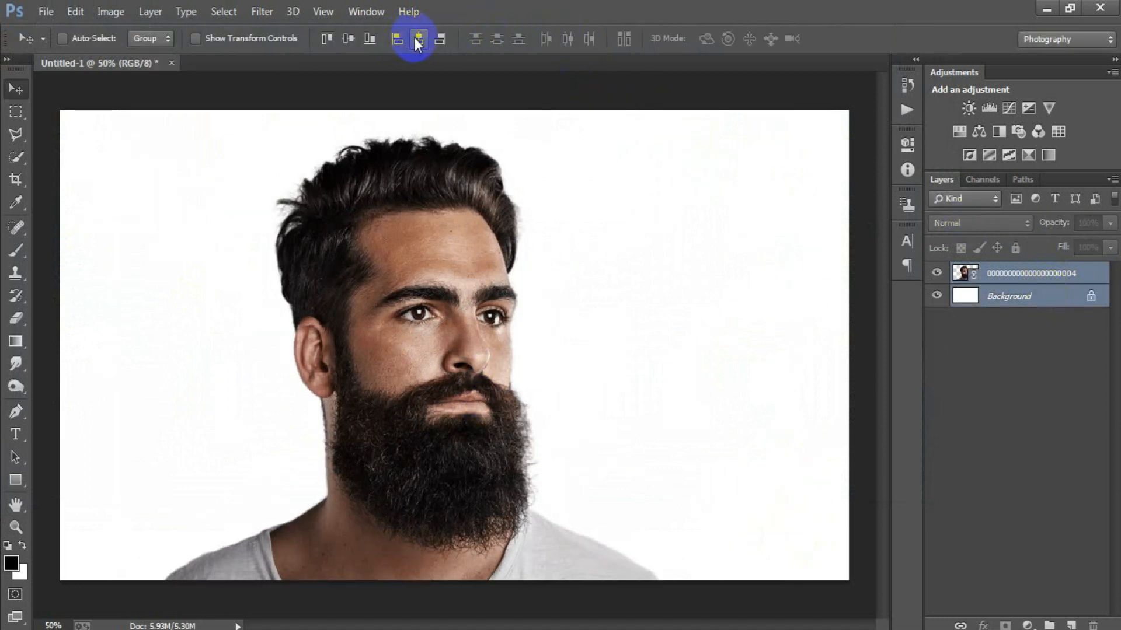
- Nudge only the portrait layer to the right in ten large increments
{"action": "left_click", "coordinate": [1081, 272]}
{"action": "key", "text": "shift+Right"}
{"action": "key", "text": "shift+Right"}
{"action": "key", "text": "shift+Right"}
{"action": "key", "text": "shift+Right"}
{"action": "key", "text": "shift+Right"}
{"action": "key", "text": "shift+Right"}
{"action": "key", "text": "shift+Right"}
{"action": "key", "text": "shift+Right"}
{"action": "key", "text": "shift+Right"}
{"action": "key", "text": "shift+Right"}
- Rasterize the portrait layer and duplicate it
{"action": "right_click", "coordinate": [1039, 275]}
{"action": "left_click", "coordinate": [797, 324]}
{"action": "left_click", "coordinate": [937, 273]}
{"action": "left_click", "coordinate": [937, 273]}
{"action": "key", "text": "ctrl+j"}
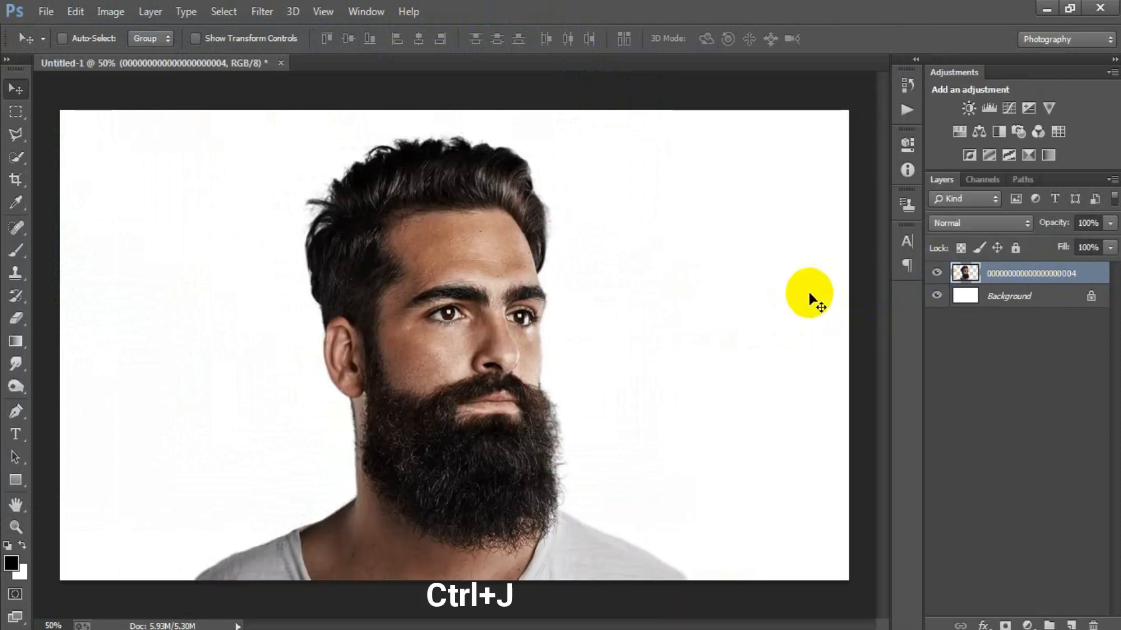
- Convert the duplicated portrait layer to a smart object and hide the original portrait layer
{"action": "left_click", "coordinate": [1066, 278]}
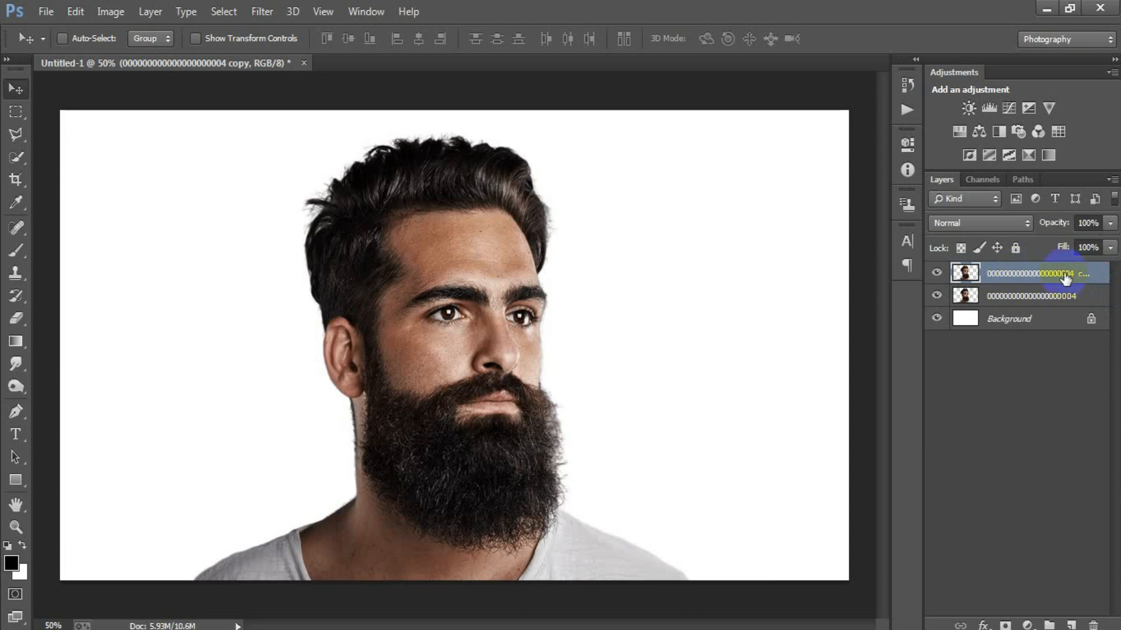
{"action": "right_click", "coordinate": [1063, 275]}
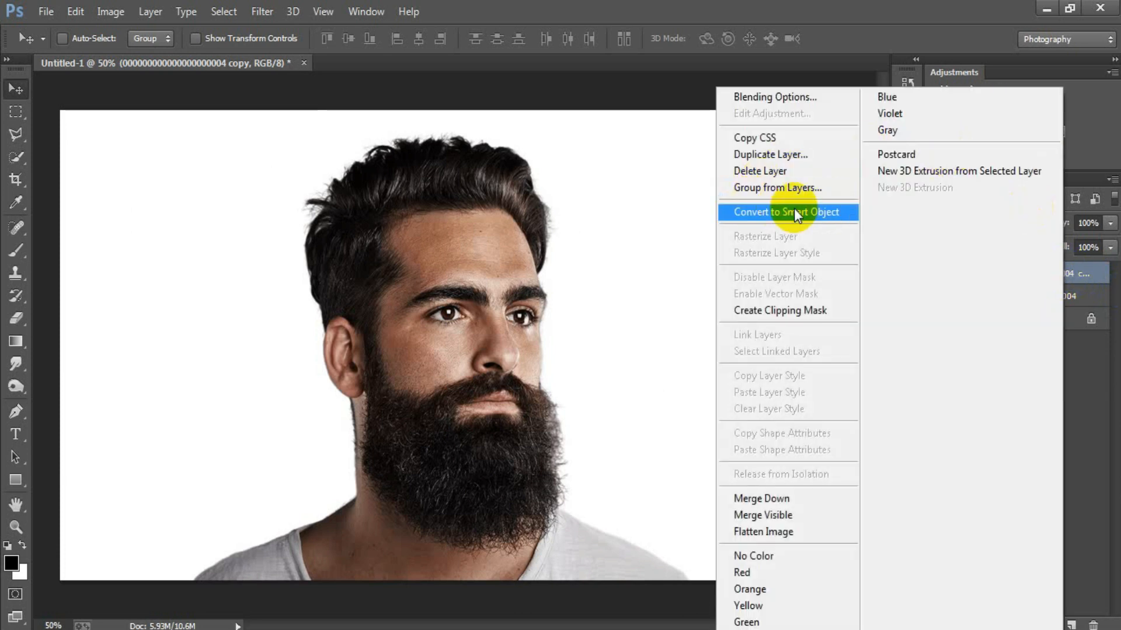
{"action": "left_click", "coordinate": [818, 214]}
{"action": "left_click", "coordinate": [936, 296]}
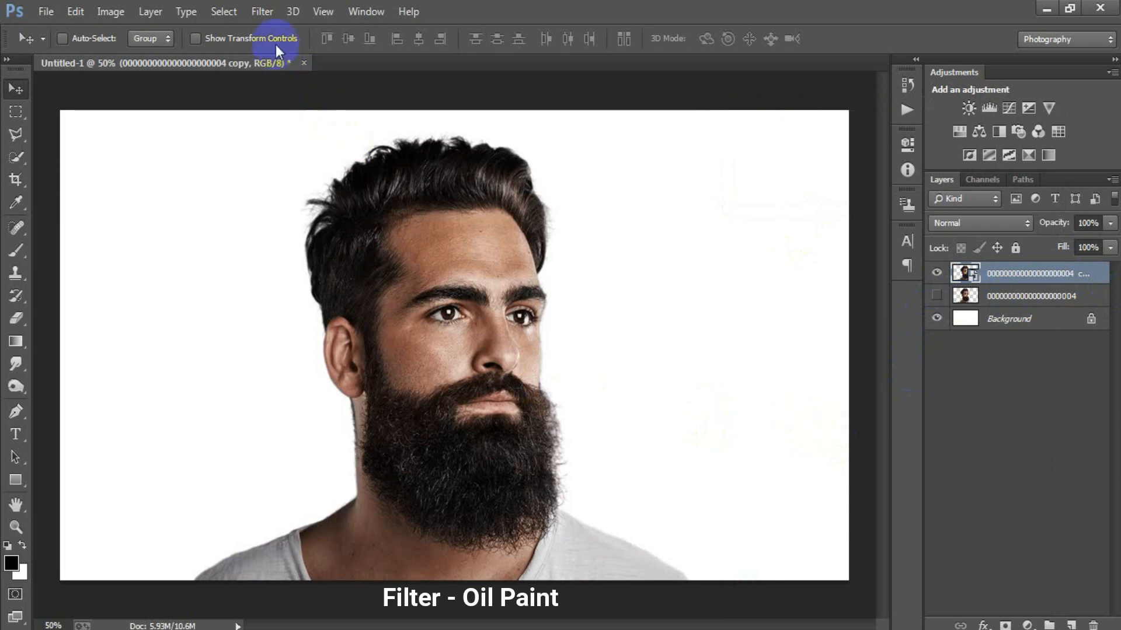
- Start the Oil Paint filter on the smart object with Stylization 5, Cleanliness 3 and Scale 0.1
{"action": "left_click", "coordinate": [261, 13]}
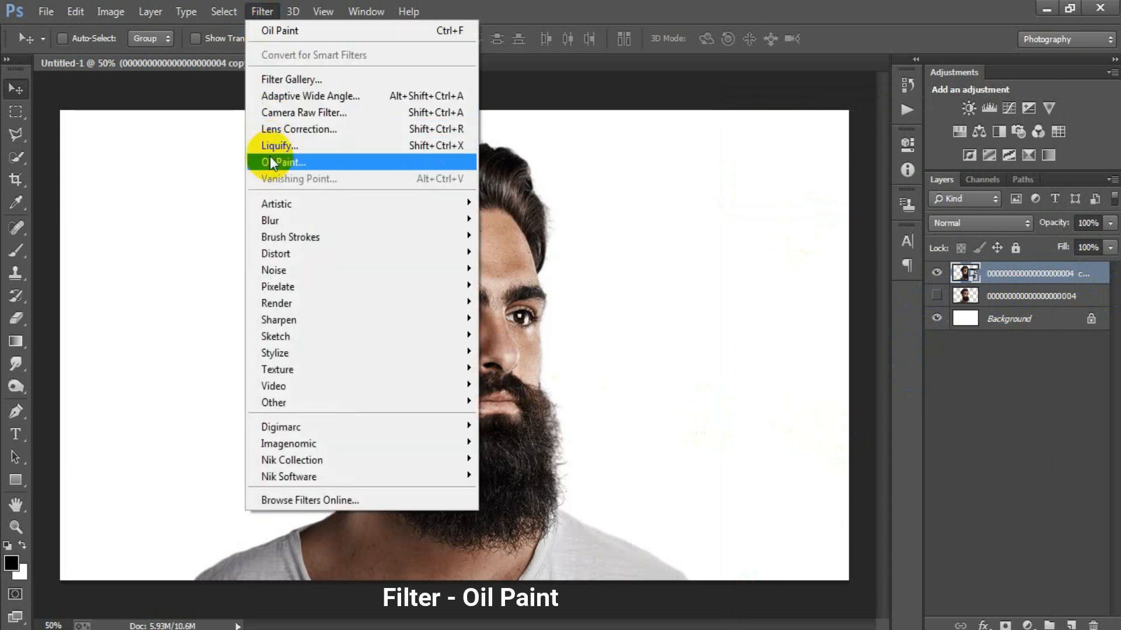
{"action": "left_click", "coordinate": [326, 162]}
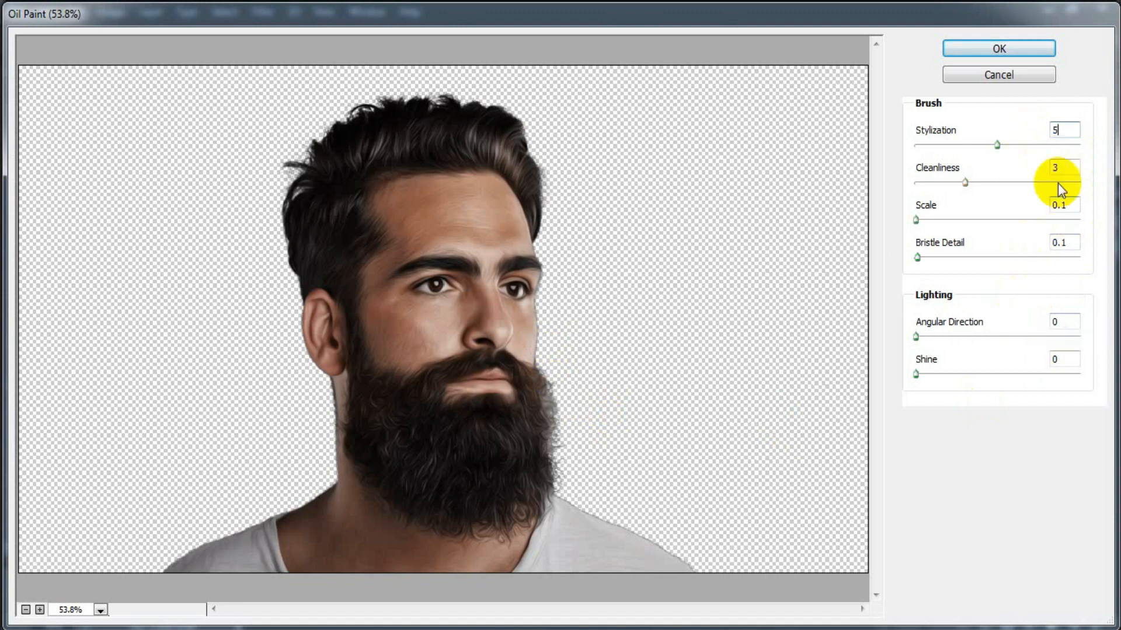
{"action": "type", "text": "3.0"}
{"action": "left_click_drag", "start_coordinate": [1068, 205], "coordinate": [1051, 206]}
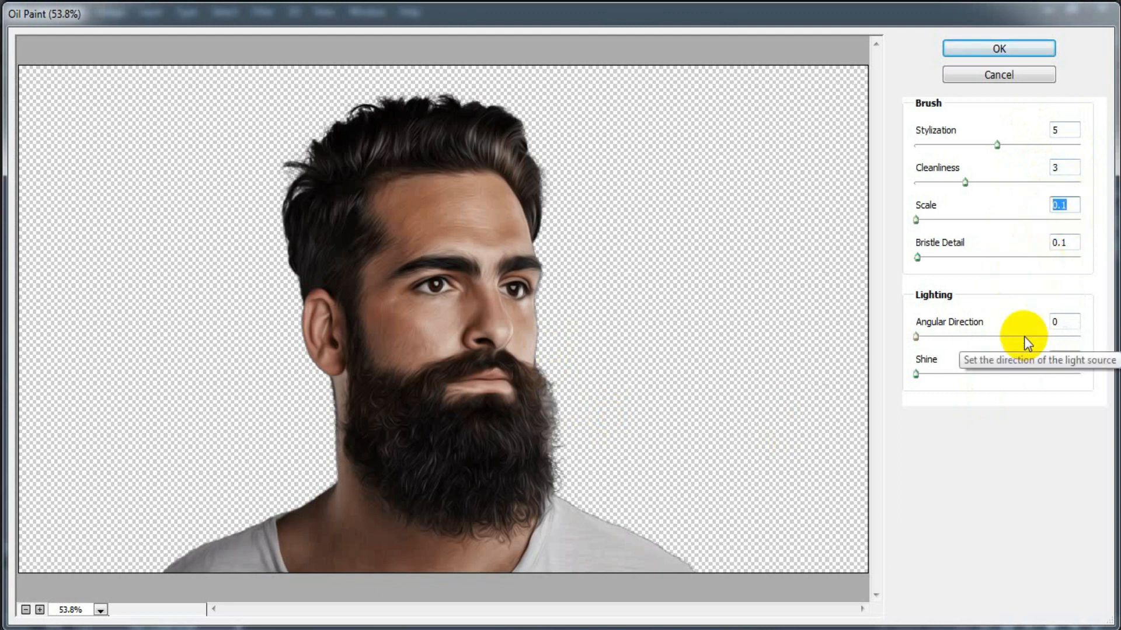
{"action": "type", "text": "0."}
{"action": "key", "text": "BackSpace"}
{"action": "type", "text": "."}
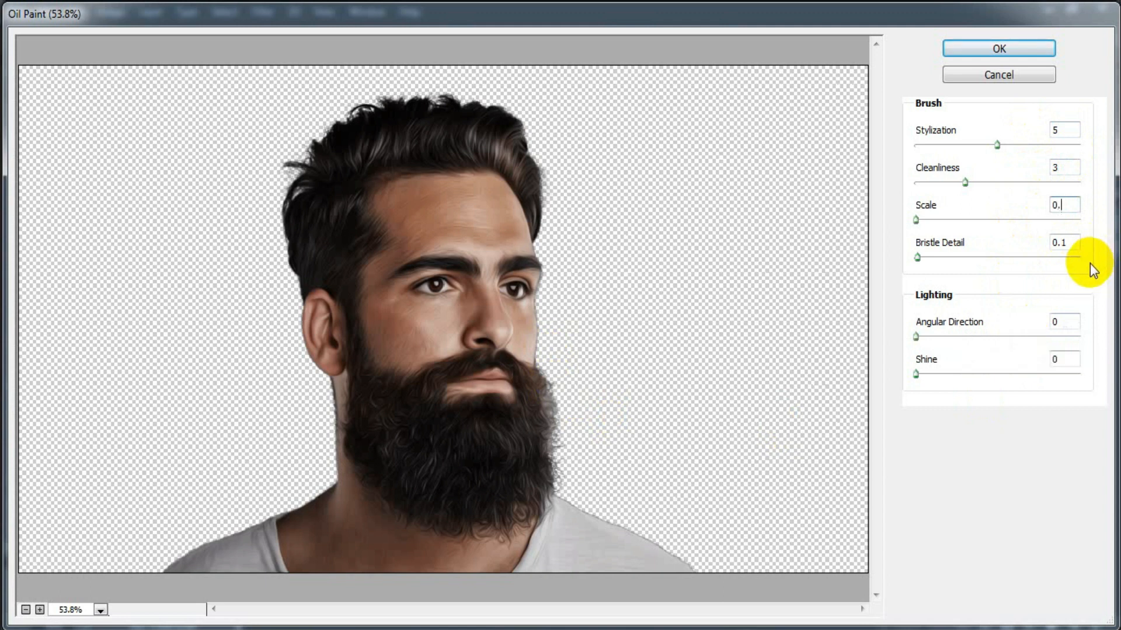
{"action": "type", "text": "1"}
- Set Bristle Detail, Angular Direction and Shine to 0 and apply the Oil Paint filter
{"action": "left_click", "coordinate": [1071, 242]}
{"action": "double_click", "coordinate": [1070, 242]}
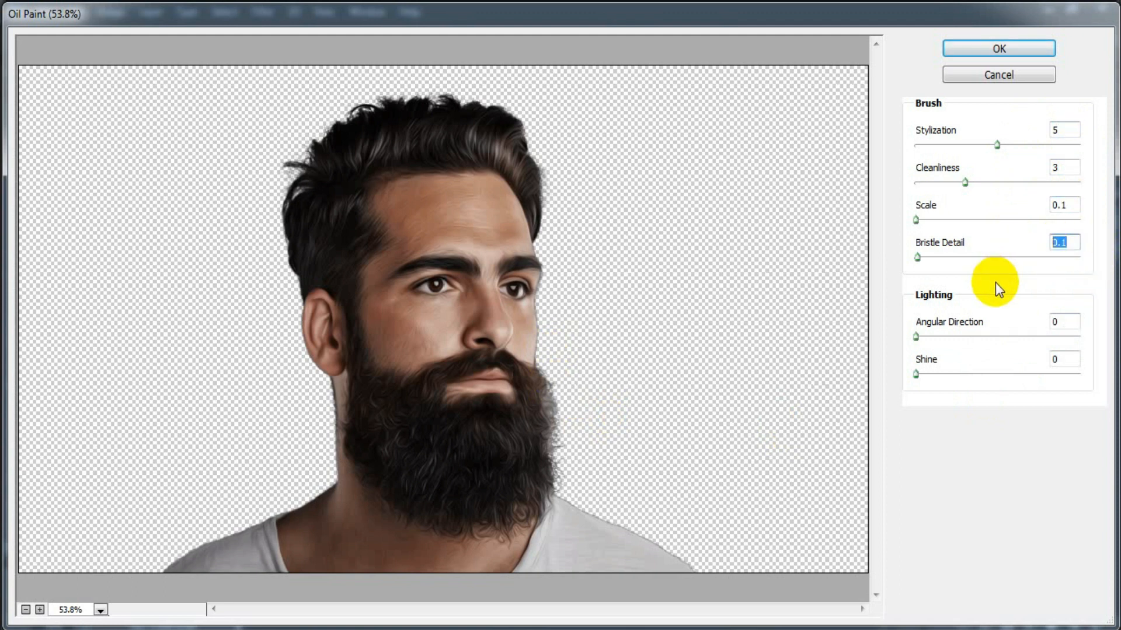
{"action": "type", "text": "0"}
{"action": "double_click", "coordinate": [1063, 321]}
{"action": "type", "text": "0"}
{"action": "left_click", "coordinate": [1063, 359]}
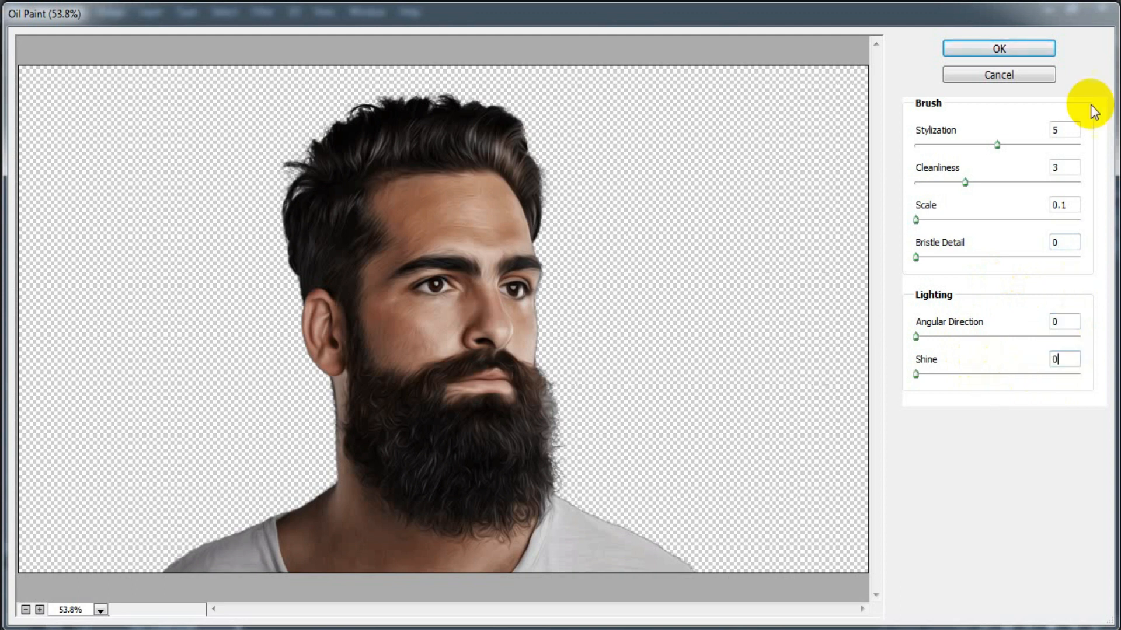
{"action": "left_click", "coordinate": [1015, 50]}
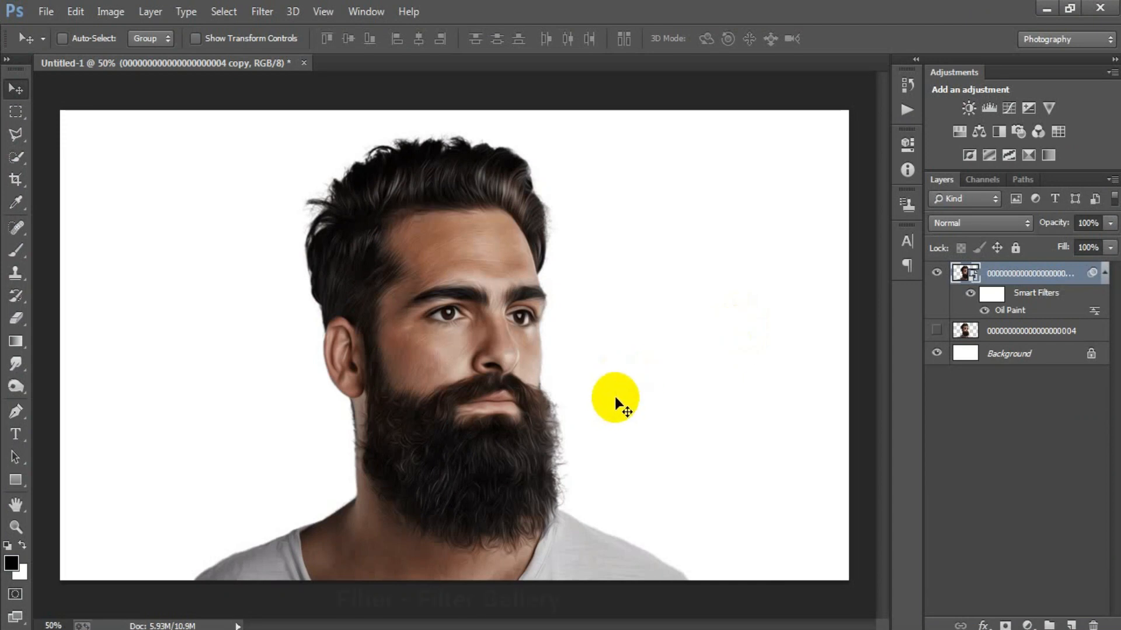
- Open the Filter Gallery for the portrait smart object and choose the Artistic filter Poster Edges
{"action": "left_click", "coordinate": [265, 11]}
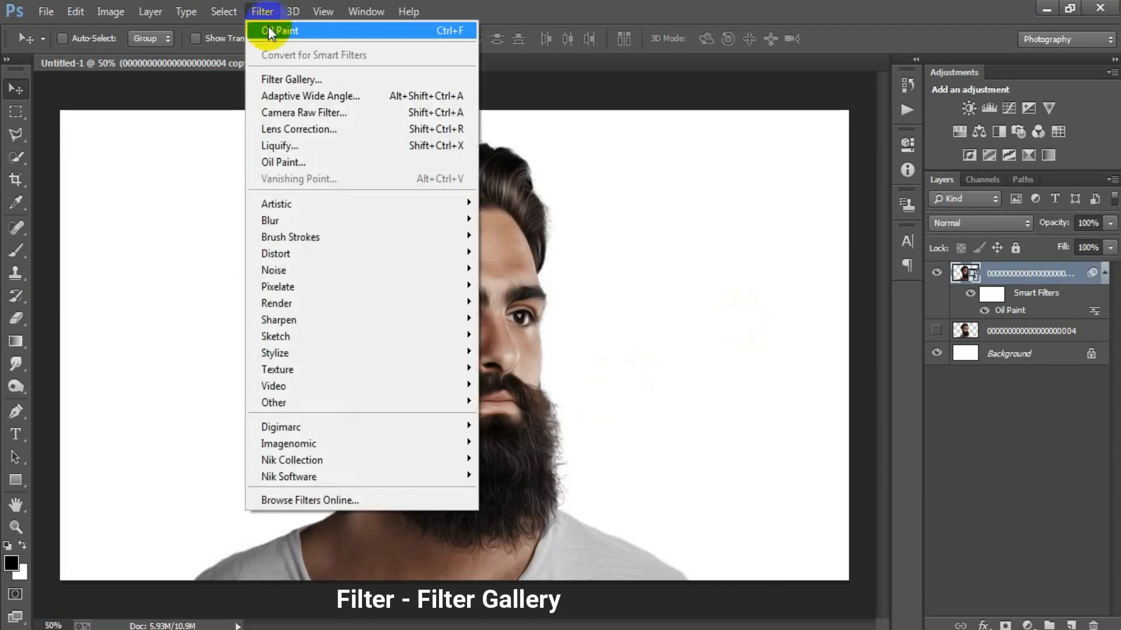
{"action": "left_click", "coordinate": [313, 82]}
{"action": "left_click_drag", "start_coordinate": [538, 350], "coordinate": [408, 254]}
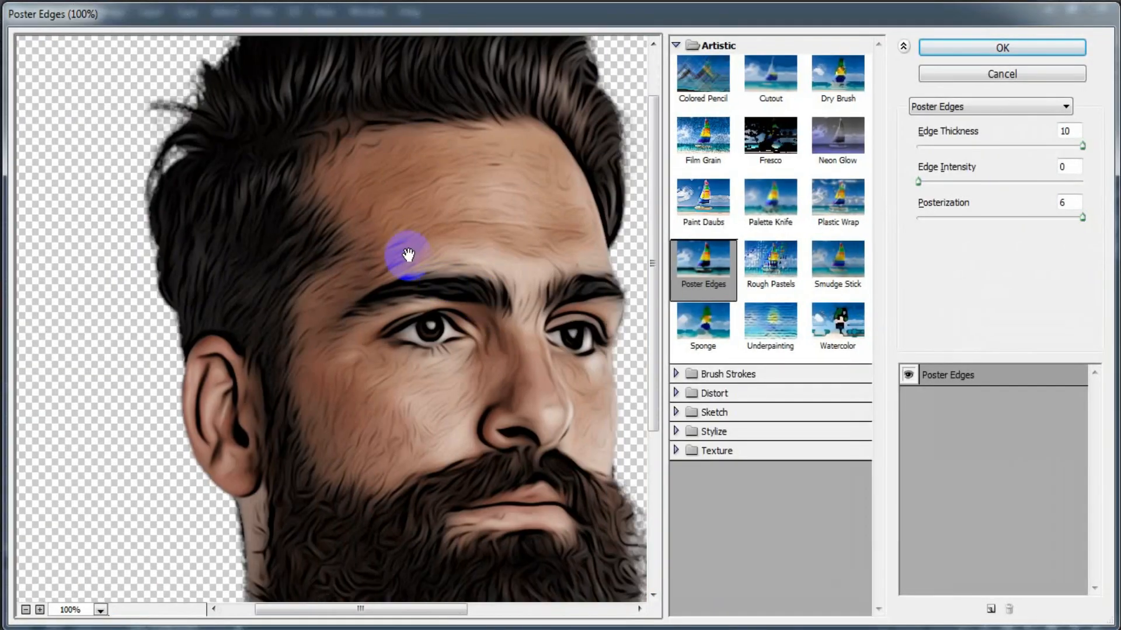
{"action": "mouse_move", "coordinate": [482, 326]}
{"action": "left_mouse_down"}
{"action": "mouse_move", "coordinate": [496, 333]}
{"action": "mouse_move", "coordinate": [420, 288]}
{"action": "left_mouse_up"}
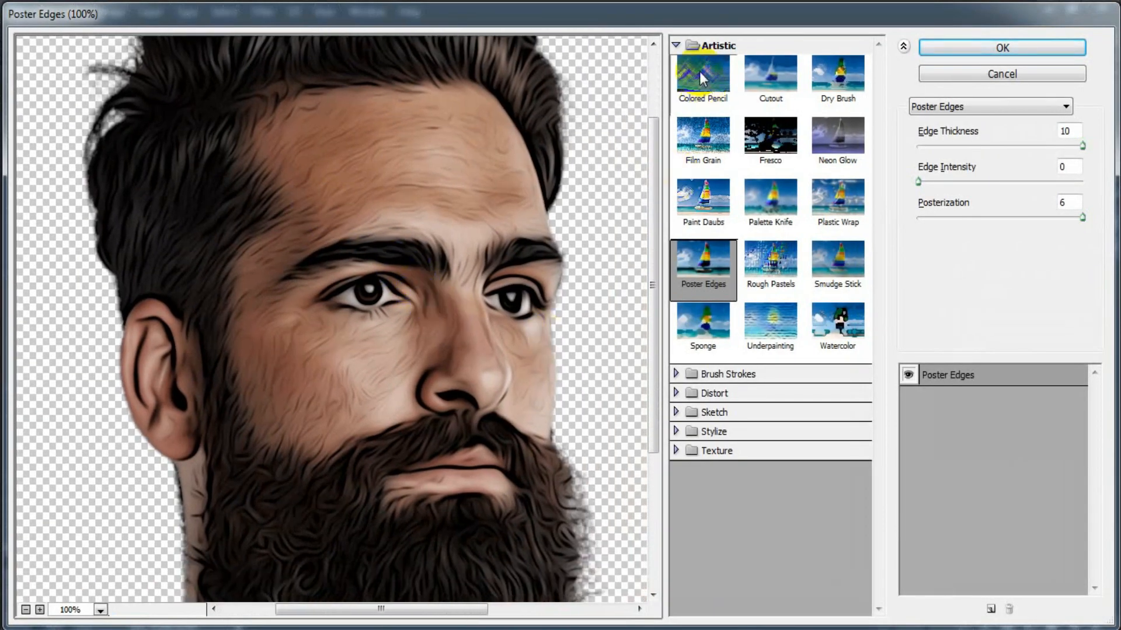
{"action": "left_click", "coordinate": [676, 45]}
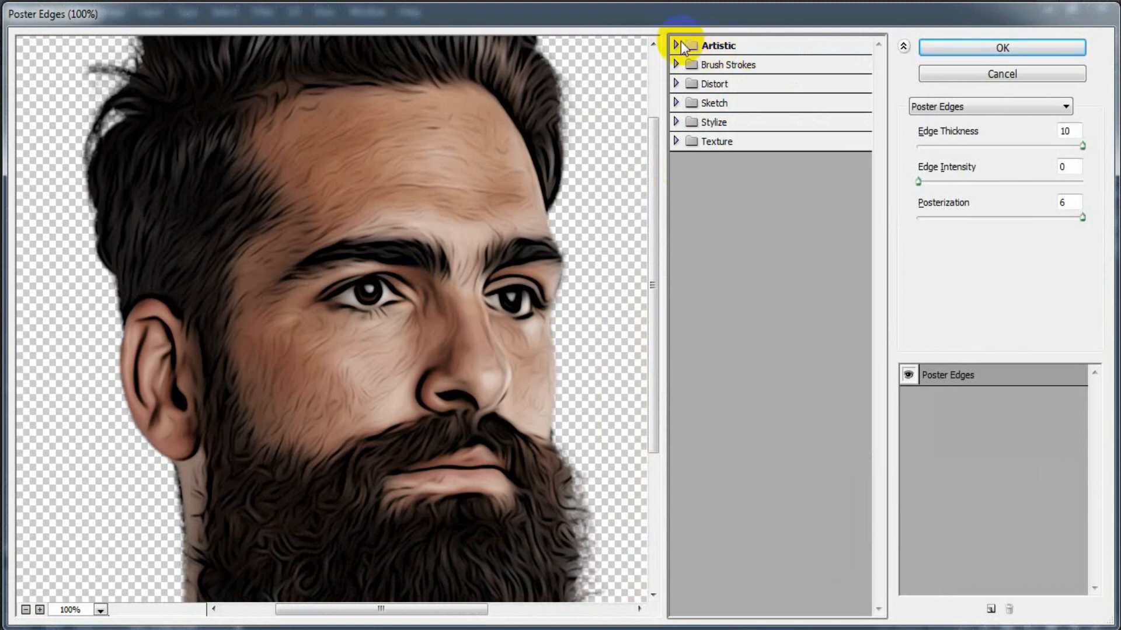
{"action": "left_click", "coordinate": [677, 45]}
{"action": "left_click", "coordinate": [724, 266]}
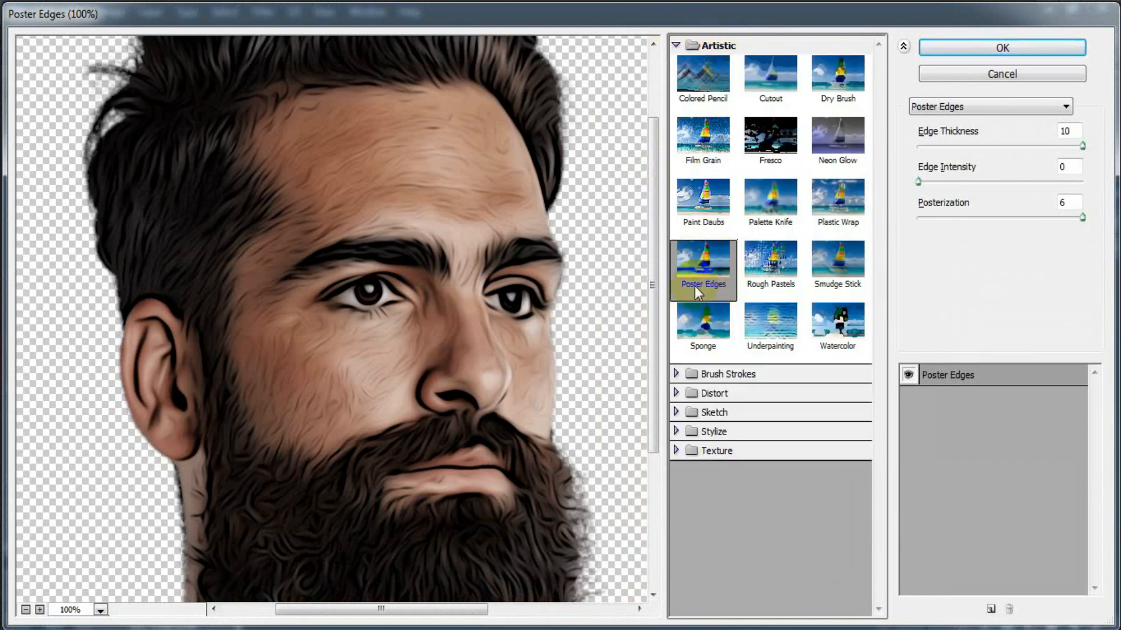
- Apply Poster Edges with Edge Thickness 10, Edge Intensity 0 and Posterization 6
{"action": "left_click", "coordinate": [1066, 130]}
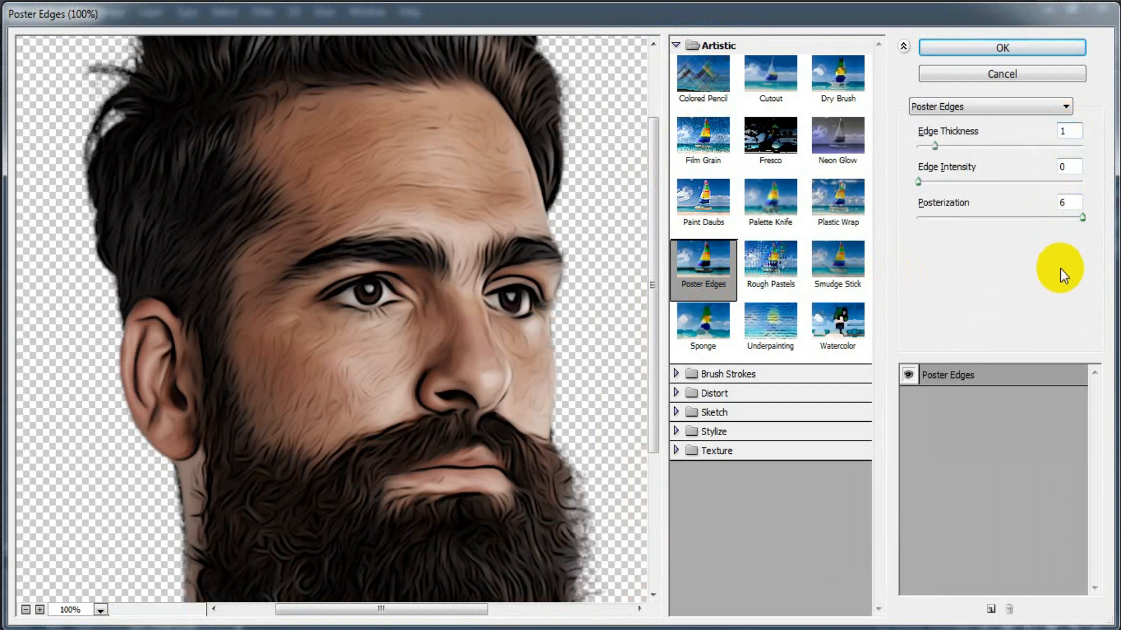
{"action": "left_click", "coordinate": [1067, 167]}
{"action": "left_click", "coordinate": [1055, 204]}
{"action": "type", "text": "6"}
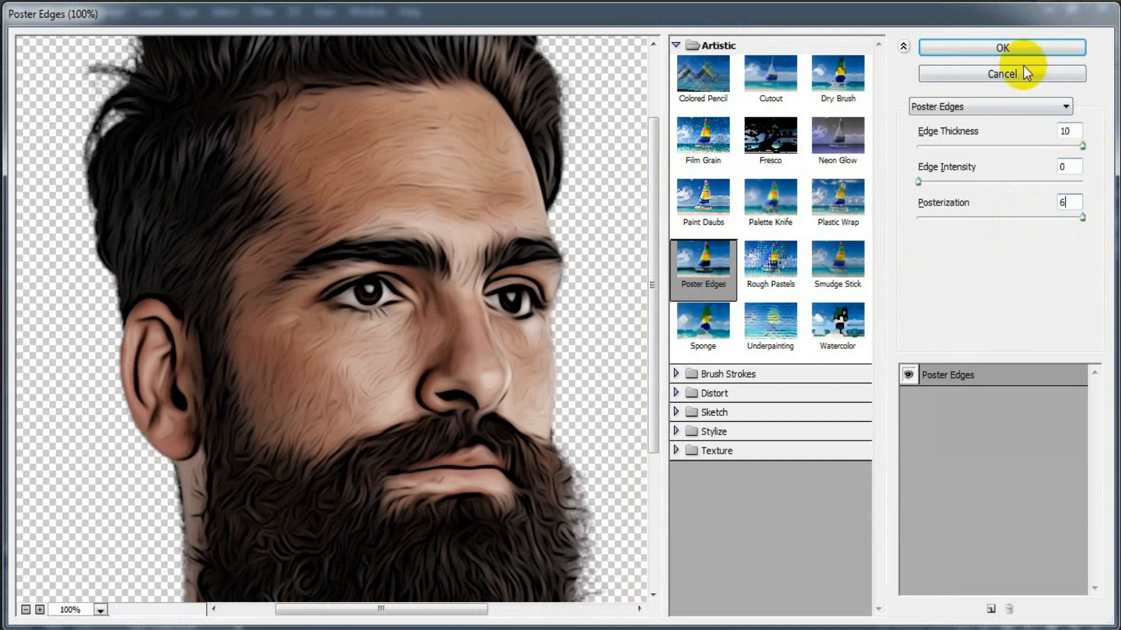
{"action": "left_click", "coordinate": [1004, 50]}
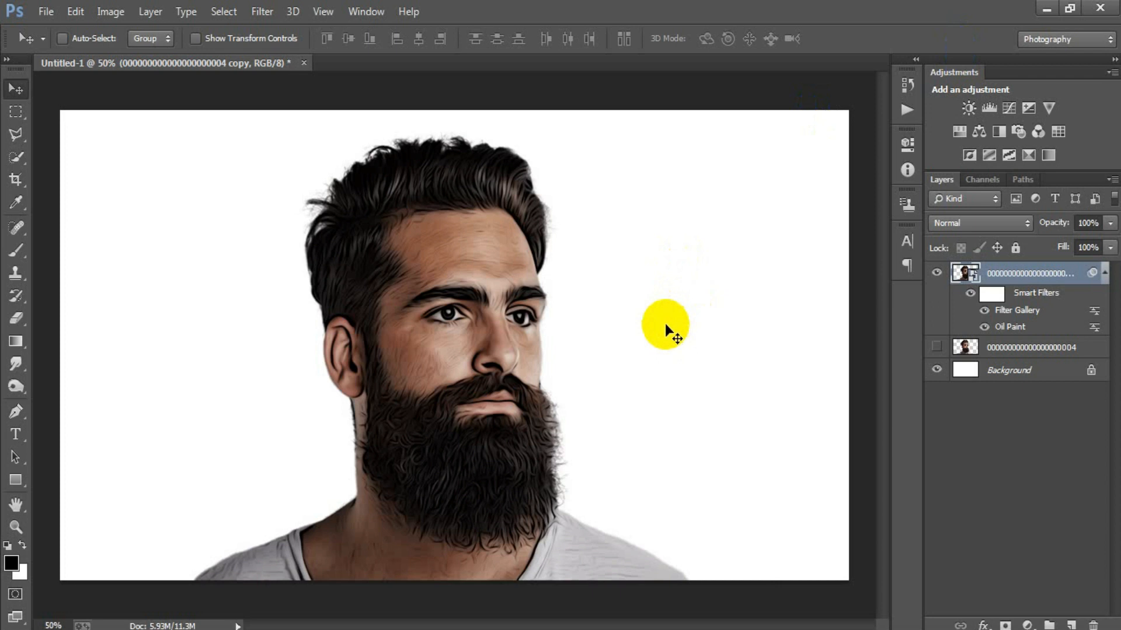
- Apply a Surface Blur to the portrait smart object with a 20-pixel radius and a threshold of 10 levels
{"action": "left_click", "coordinate": [260, 20]}
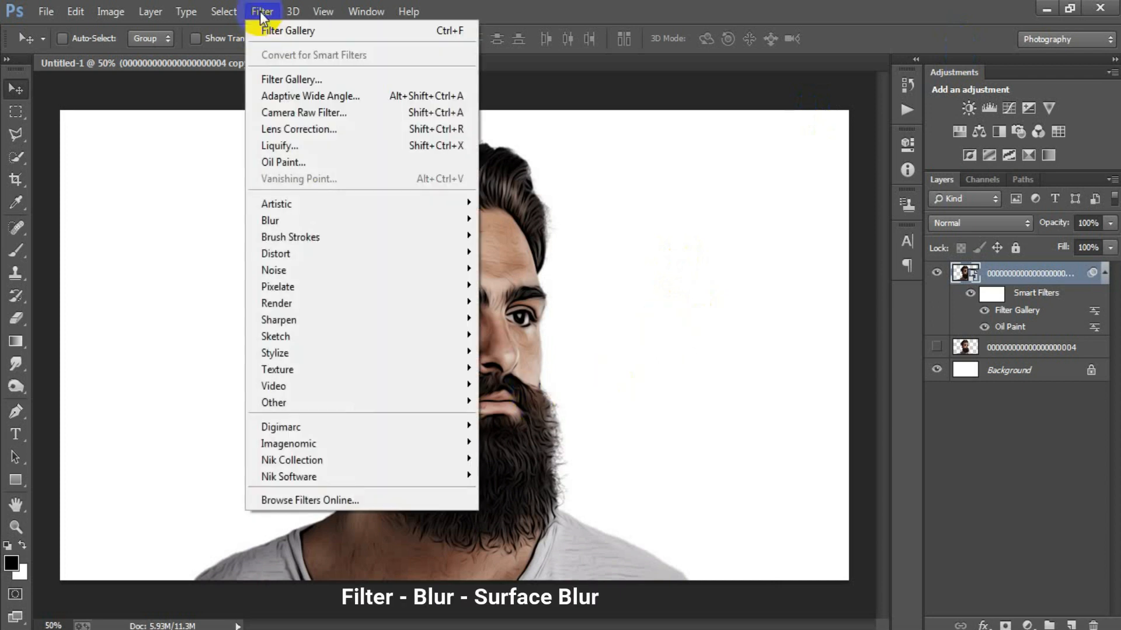
{"action": "mouse_move", "coordinate": [321, 224]}
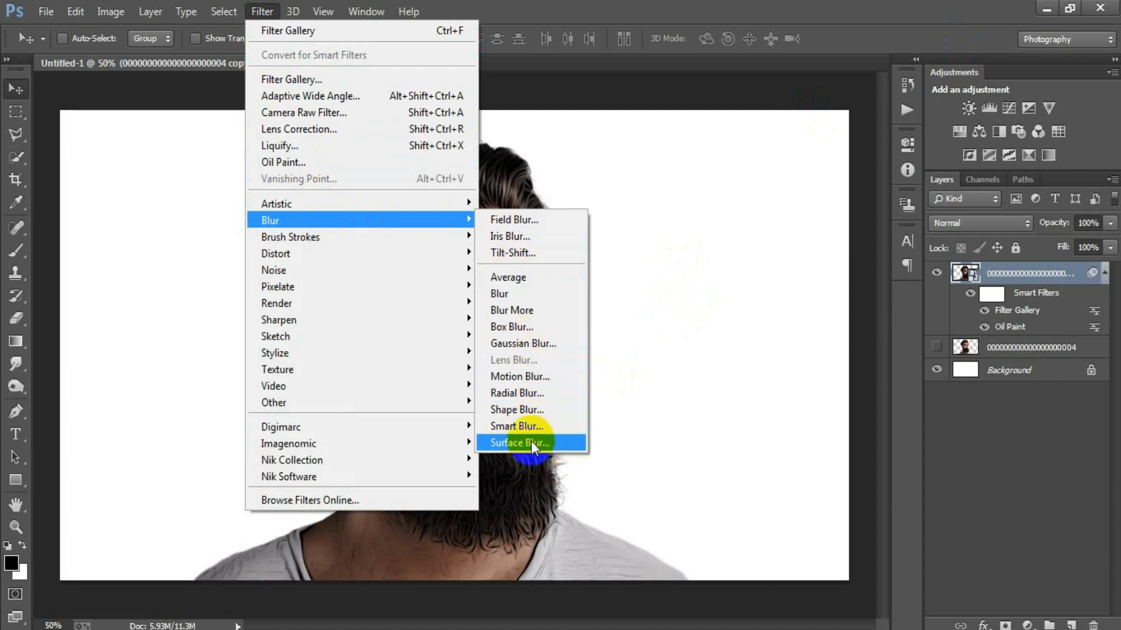
{"action": "left_click", "coordinate": [551, 442]}
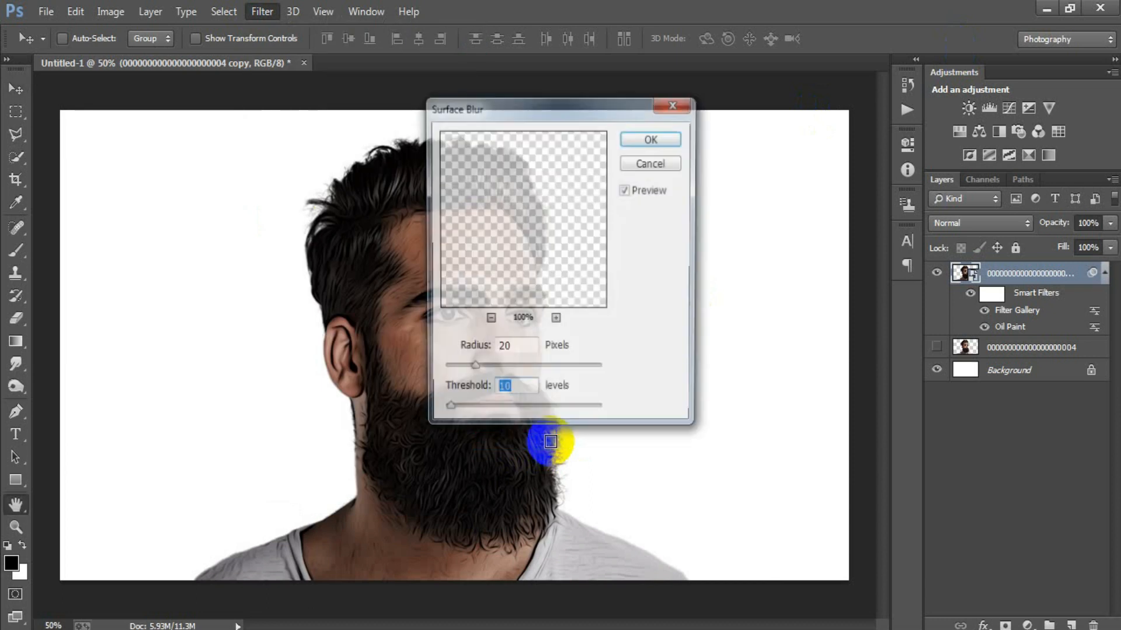
{"action": "double_click", "coordinate": [525, 349]}
{"action": "type", "text": "2"}
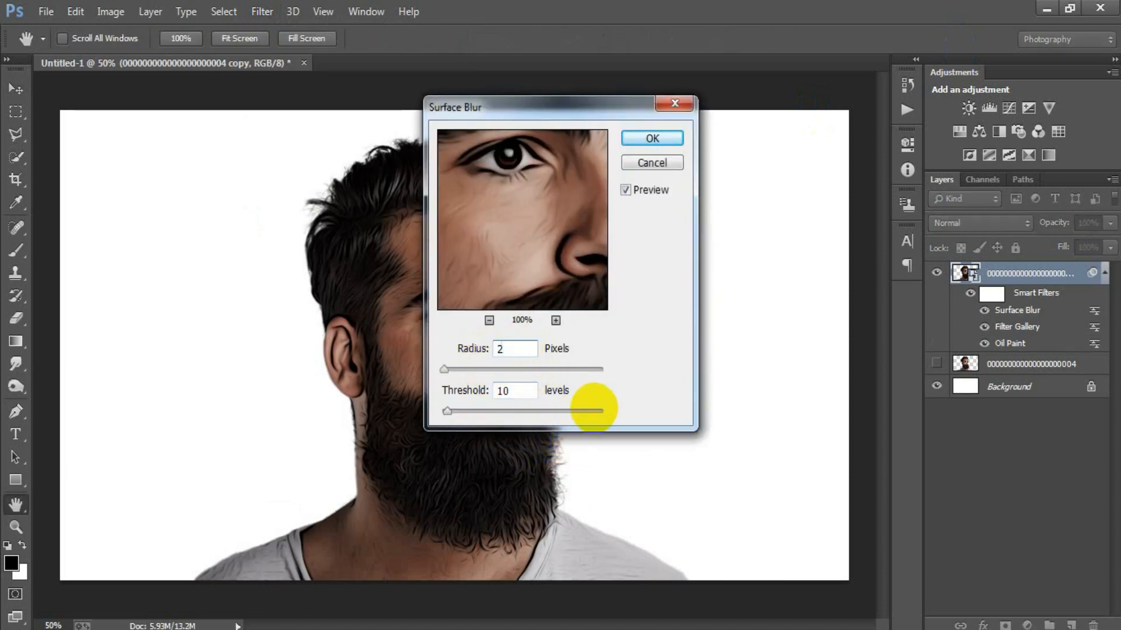
{"action": "type", "text": "0"}
{"action": "double_click", "coordinate": [517, 391]}
{"action": "type", "text": "1"}
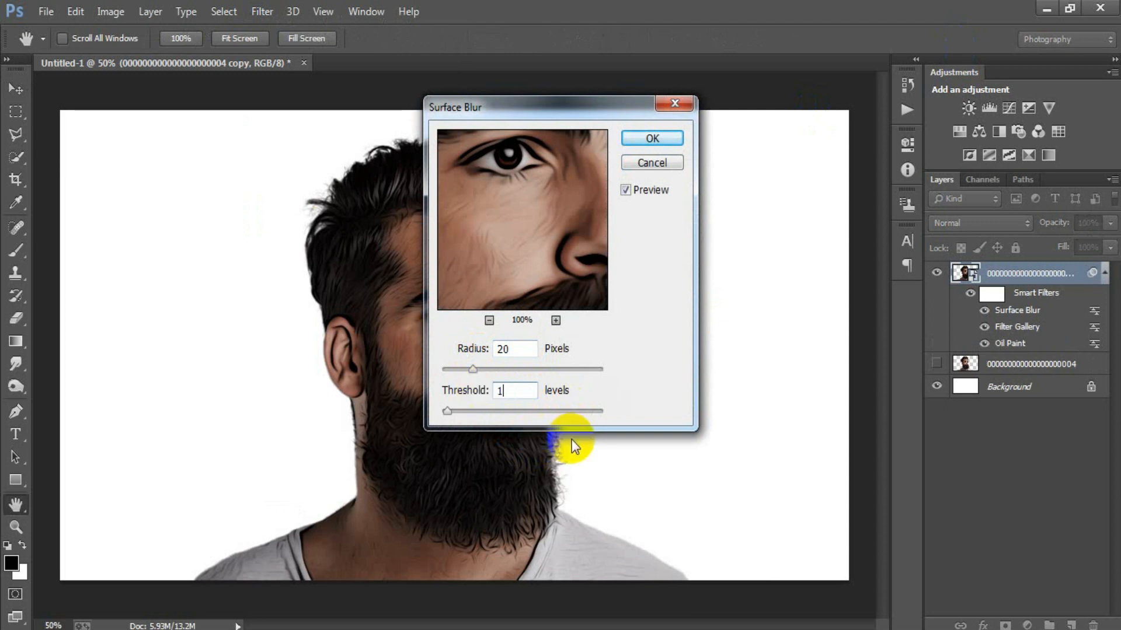
{"action": "type", "text": "0"}
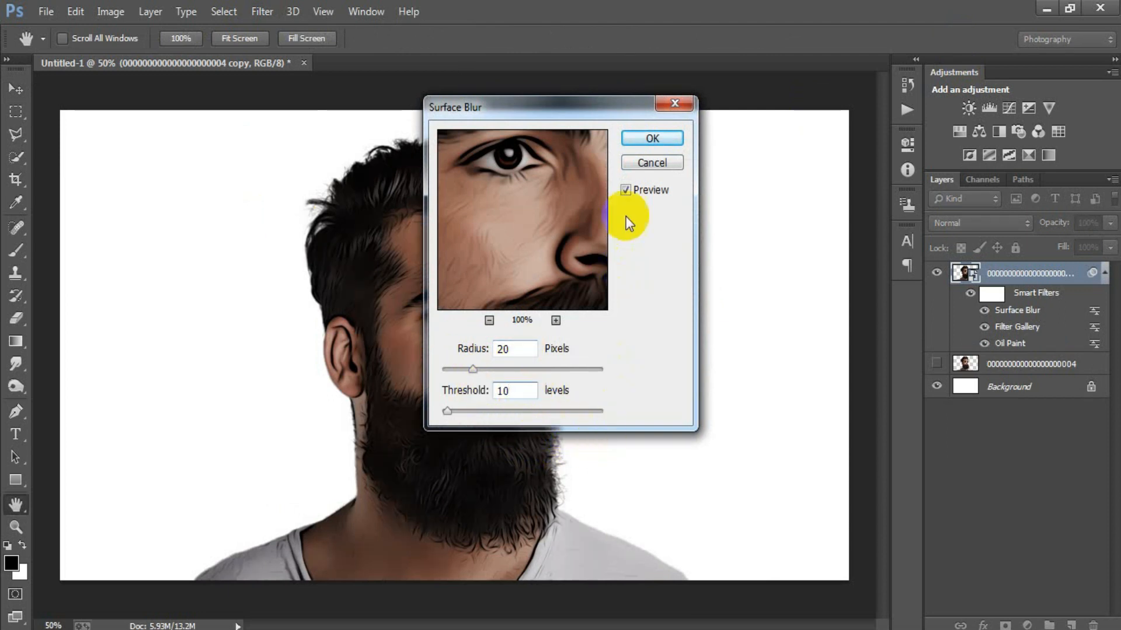
{"action": "left_click", "coordinate": [648, 140]}
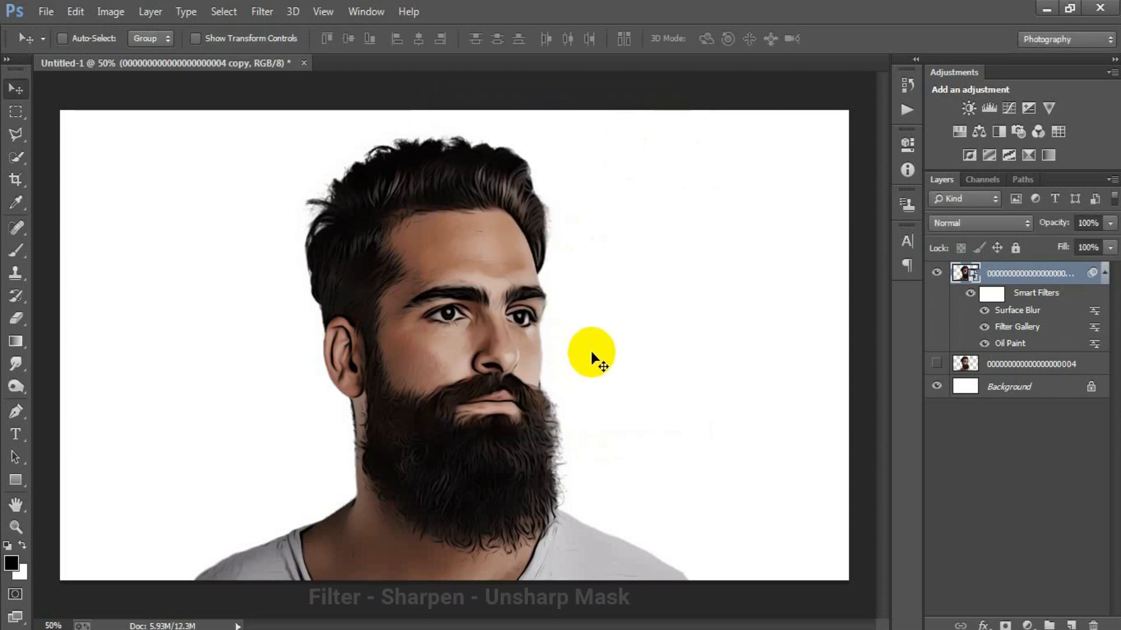
- Sharpen the portrait smart object with Unsharp Mask at 150% amount, 8.0-pixel radius and 8-level threshold
{"action": "left_click", "coordinate": [257, 14]}
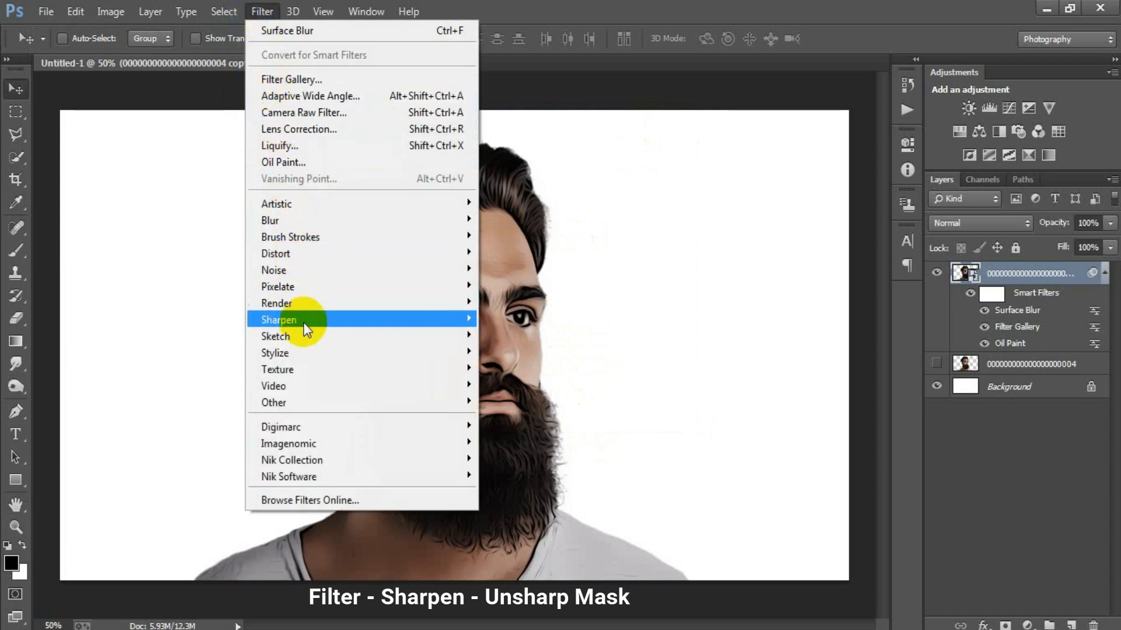
{"action": "mouse_move", "coordinate": [305, 331]}
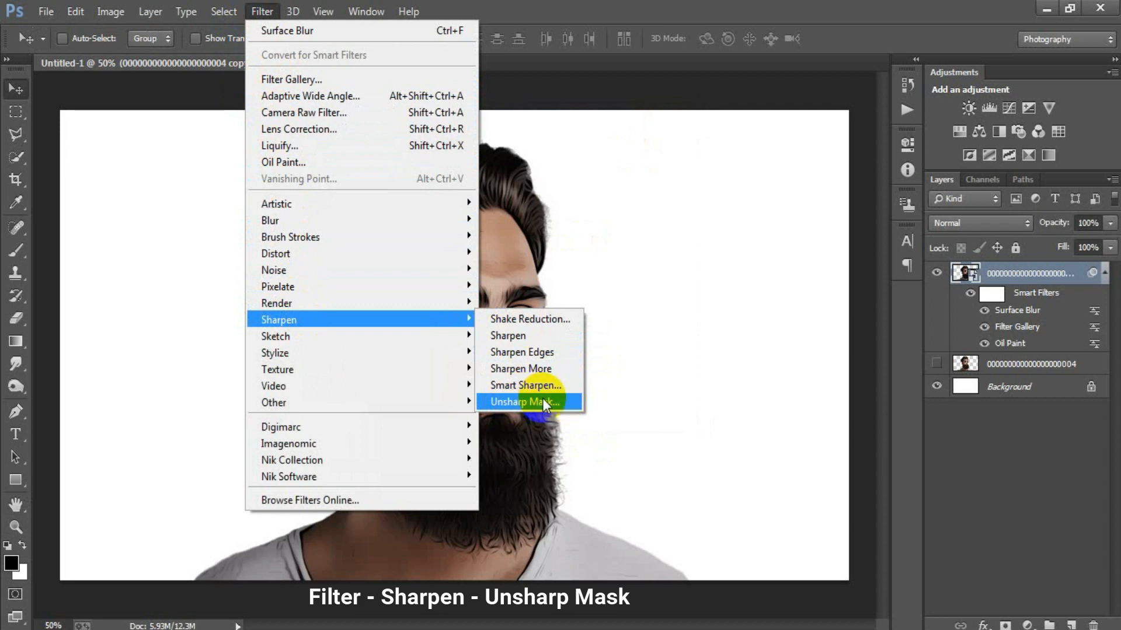
{"action": "left_click", "coordinate": [519, 402]}
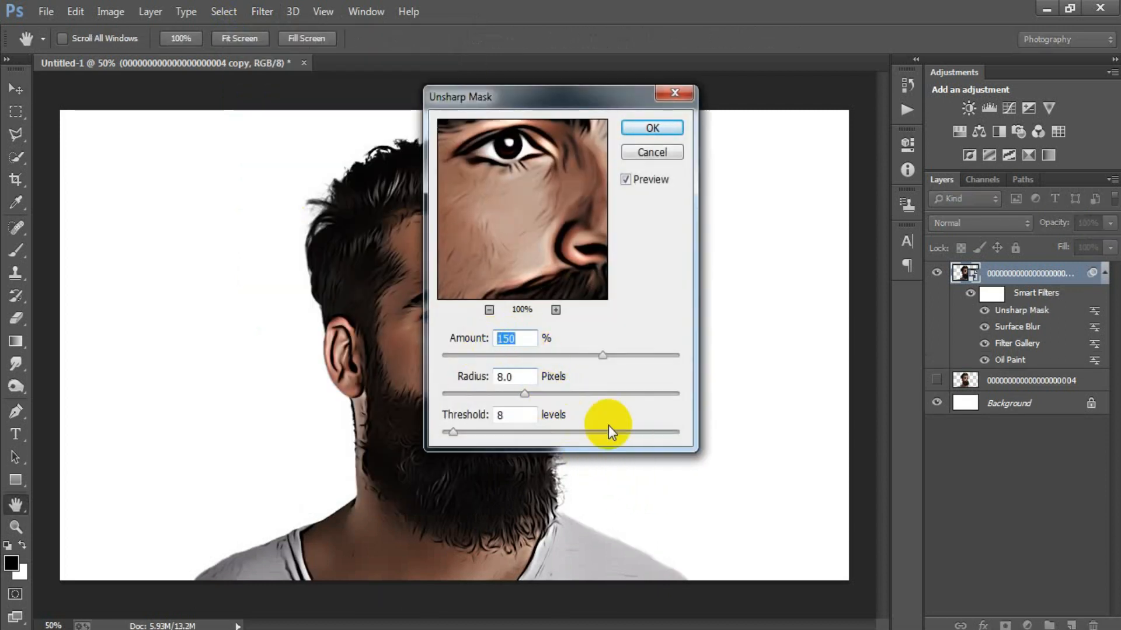
{"action": "type", "text": "15"}
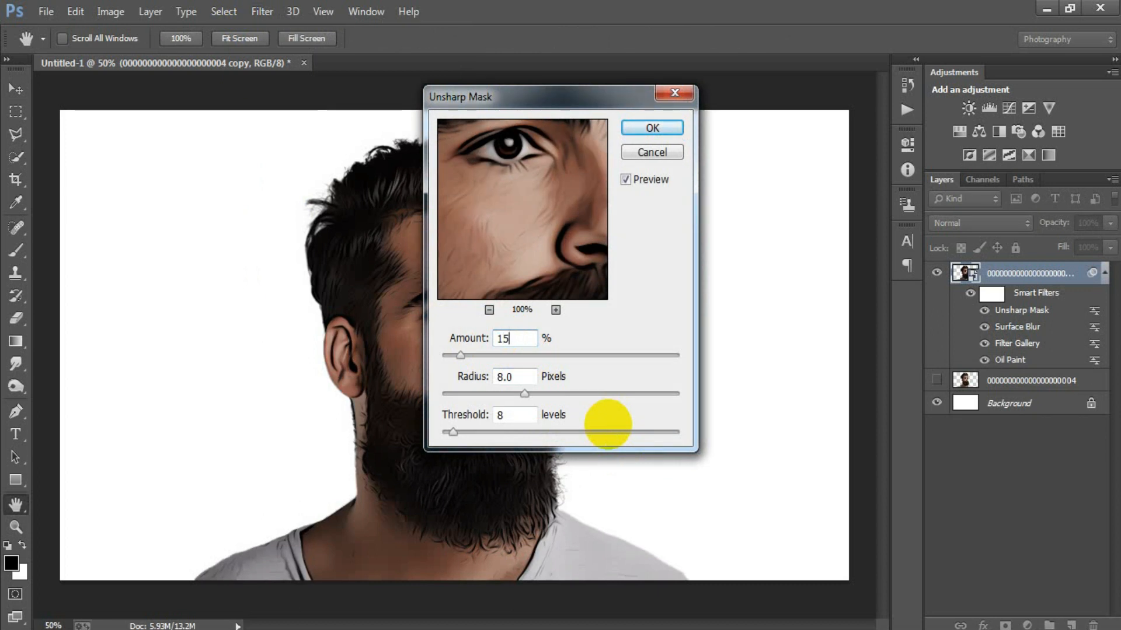
{"action": "type", "text": "0"}
{"action": "double_click", "coordinate": [513, 379]}
{"action": "type", "text": "8.0"}
{"action": "left_click_drag", "start_coordinate": [514, 417], "coordinate": [483, 419]}
{"action": "type", "text": "8"}
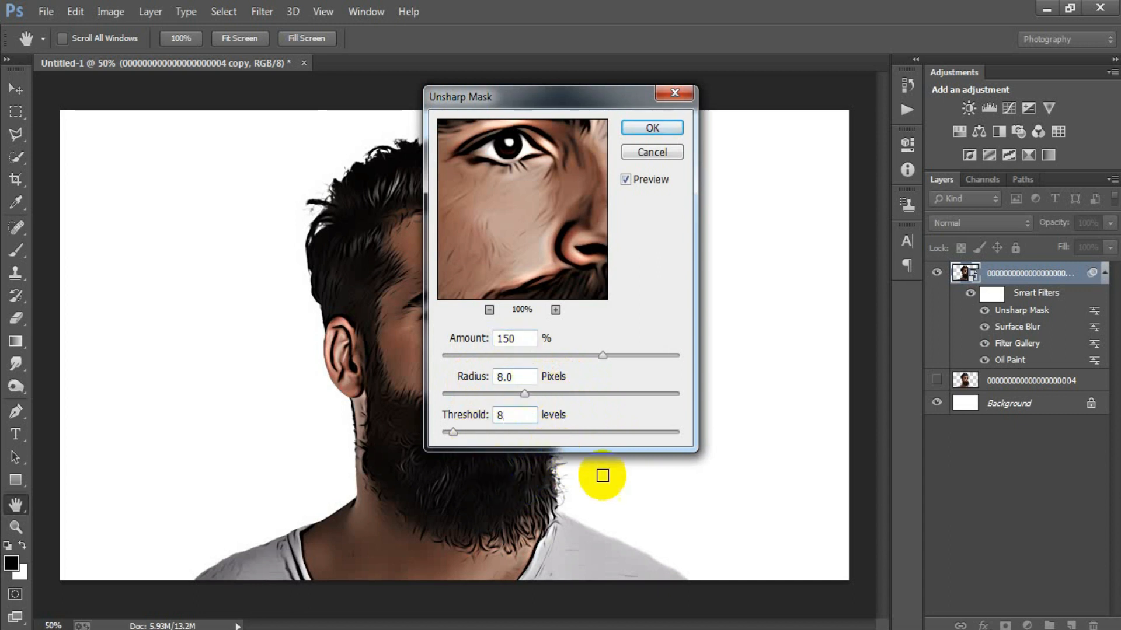
{"action": "left_click", "coordinate": [647, 130]}
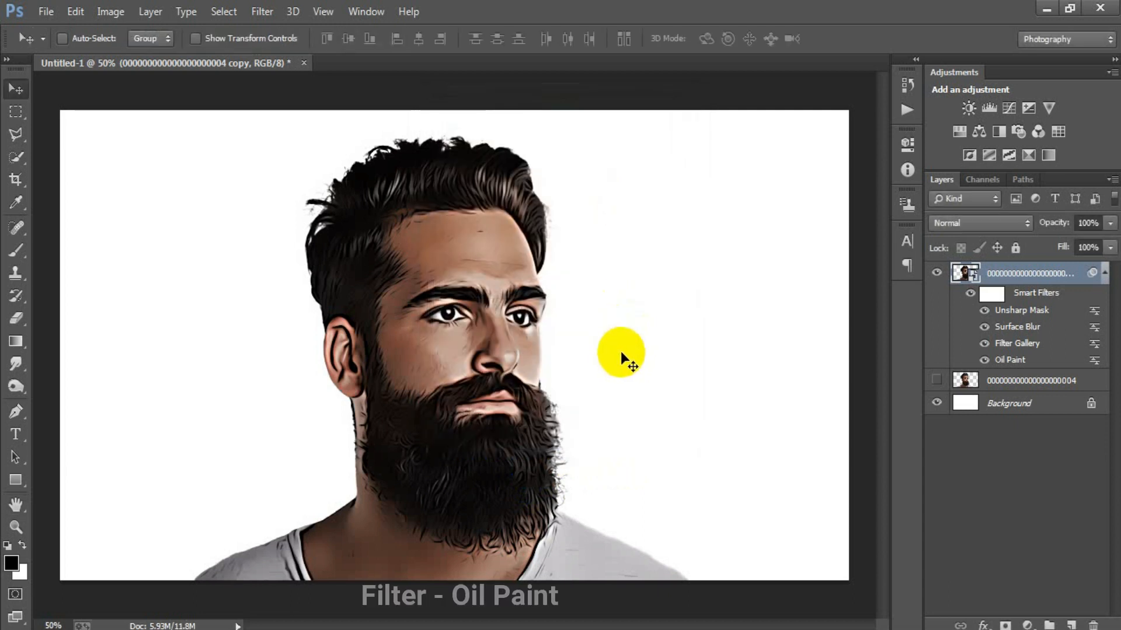
- Apply Oil Paint again to the portrait smart object with Stylization 5, Cleanliness 3, Scale 0.1 and Bristle Detail, Angular Direction and Shine at 0
{"action": "left_click", "coordinate": [261, 12]}
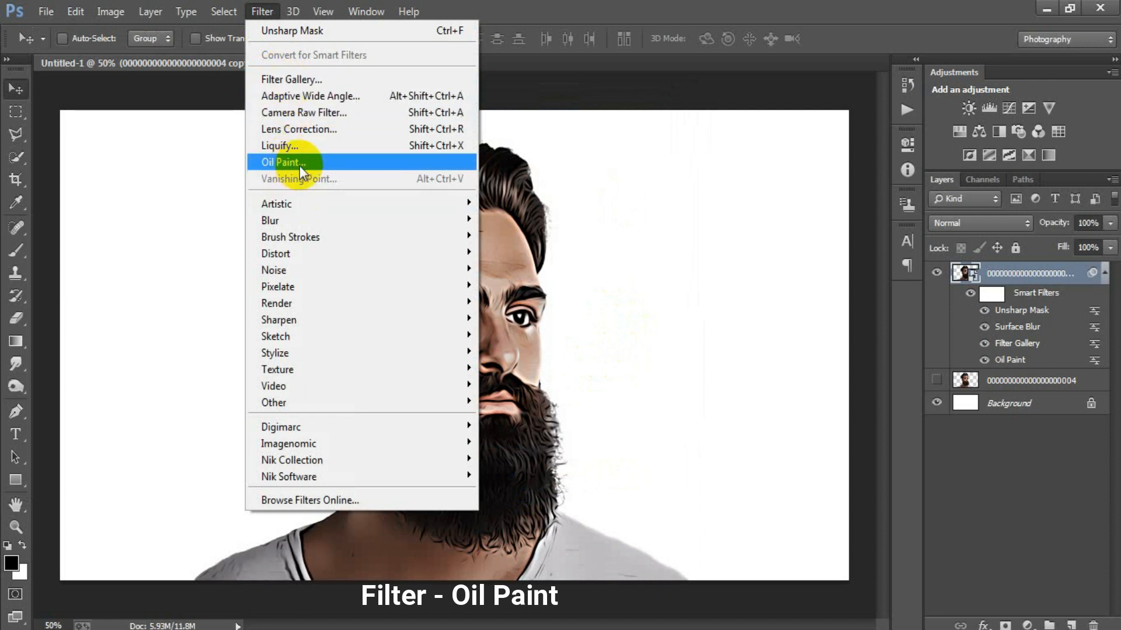
{"action": "left_click", "coordinate": [339, 161]}
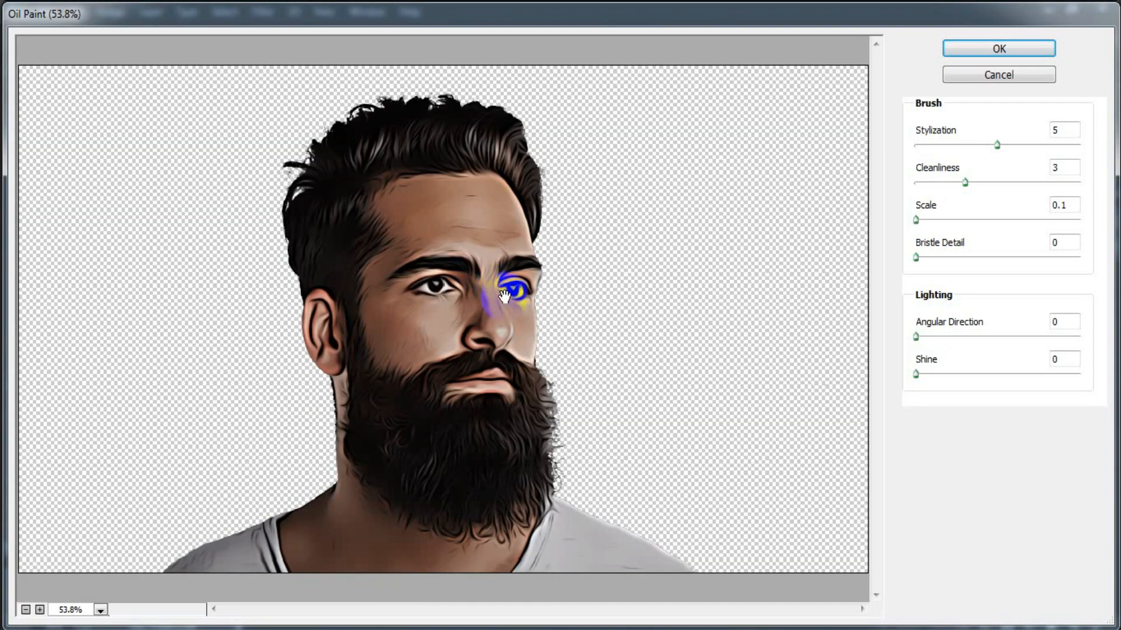
{"action": "left_click", "coordinate": [955, 47]}
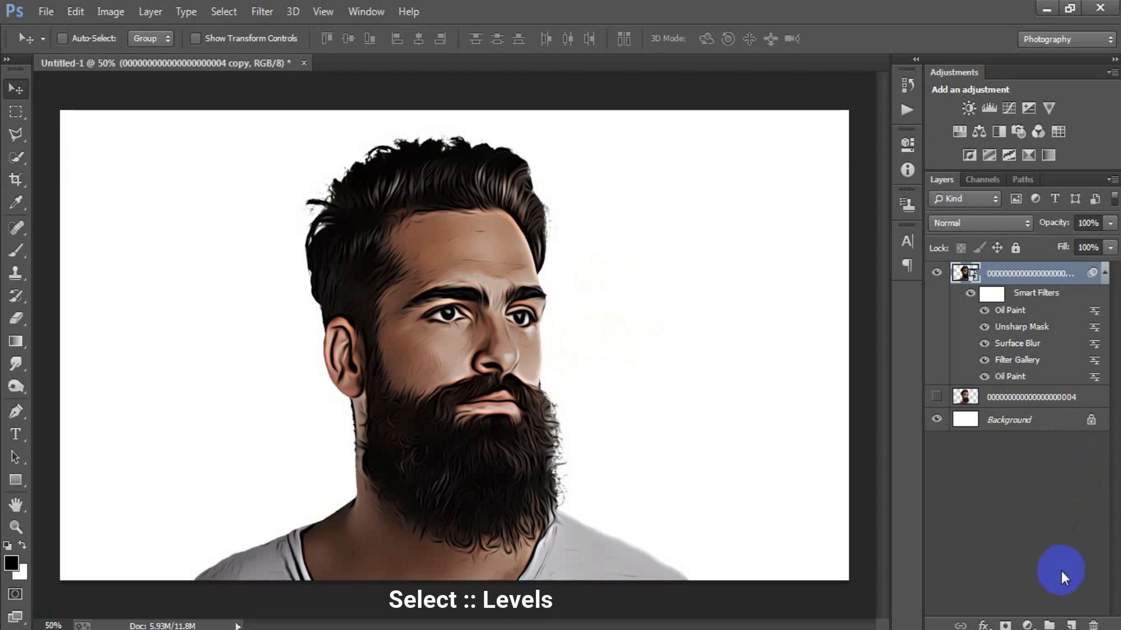
- Add a Levels adjustment above the portrait with black input 14 and white input 244, and compare the image without and with it
{"action": "left_click", "coordinate": [1027, 625]}
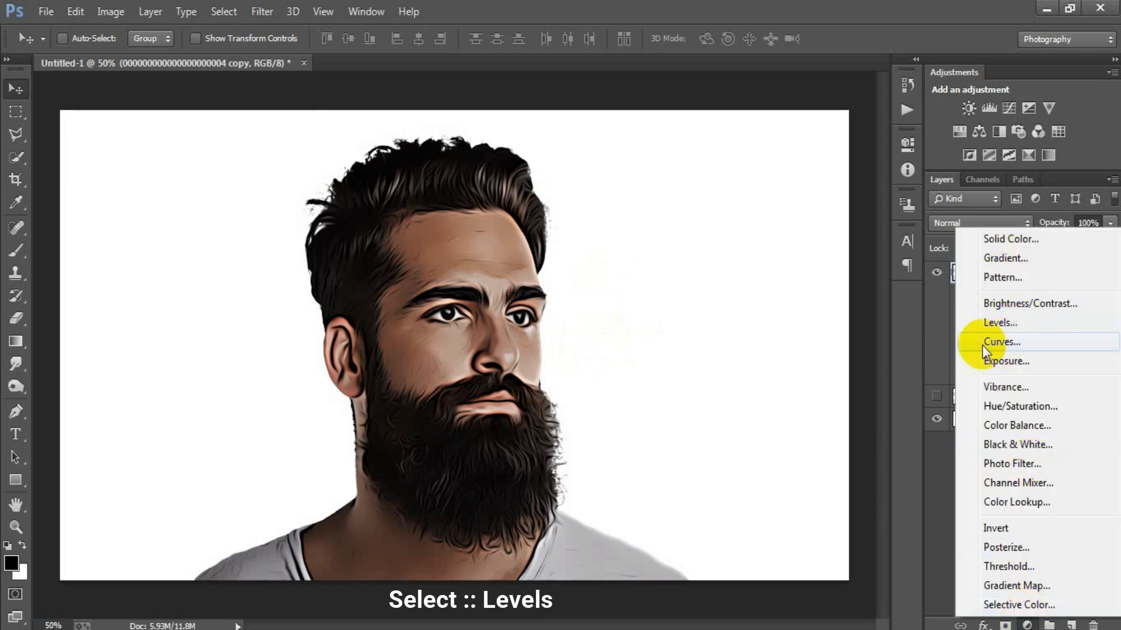
{"action": "left_click", "coordinate": [999, 322]}
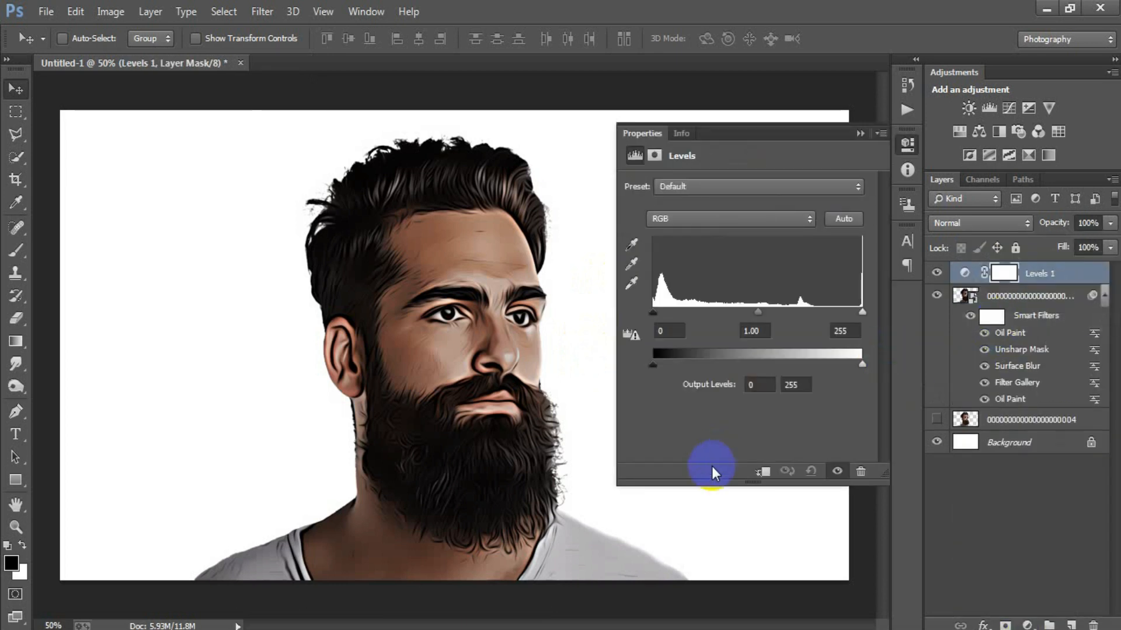
{"action": "left_click_drag", "start_coordinate": [653, 310], "coordinate": [666, 306]}
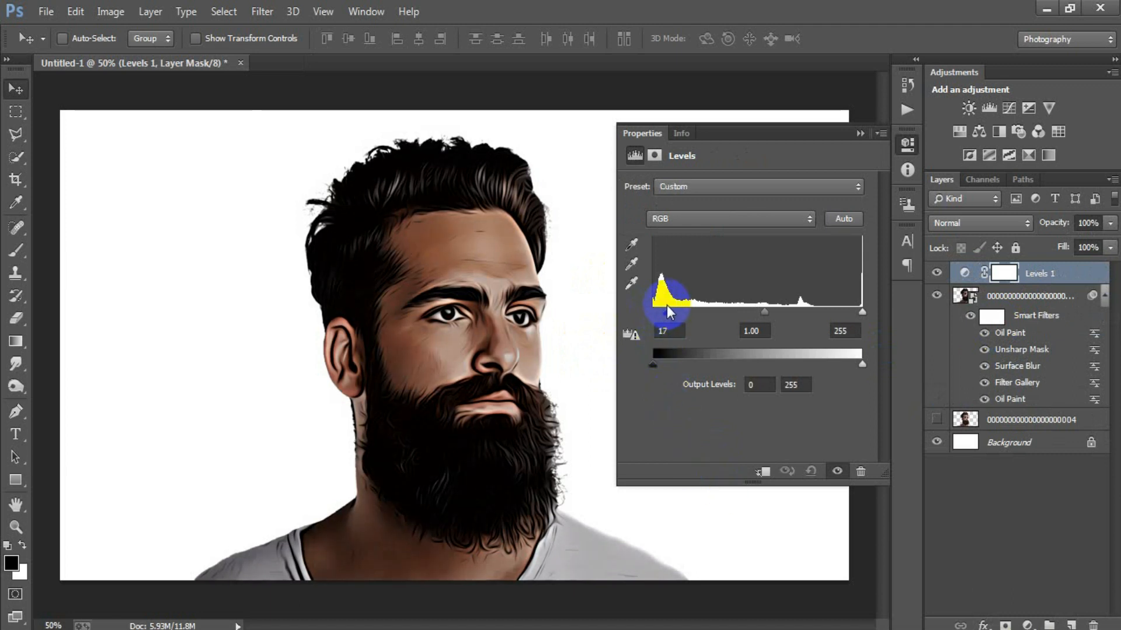
{"action": "left_click_drag", "start_coordinate": [664, 306], "coordinate": [663, 305]}
{"action": "left_click_drag", "start_coordinate": [867, 312], "coordinate": [855, 311]}
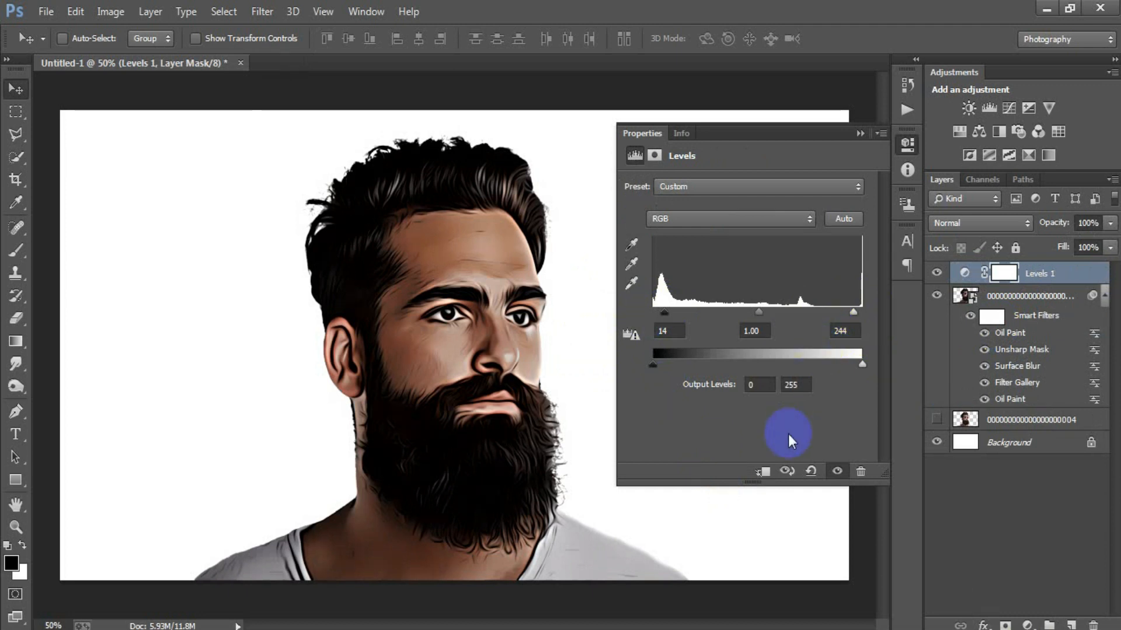
{"action": "left_click", "coordinate": [860, 134]}
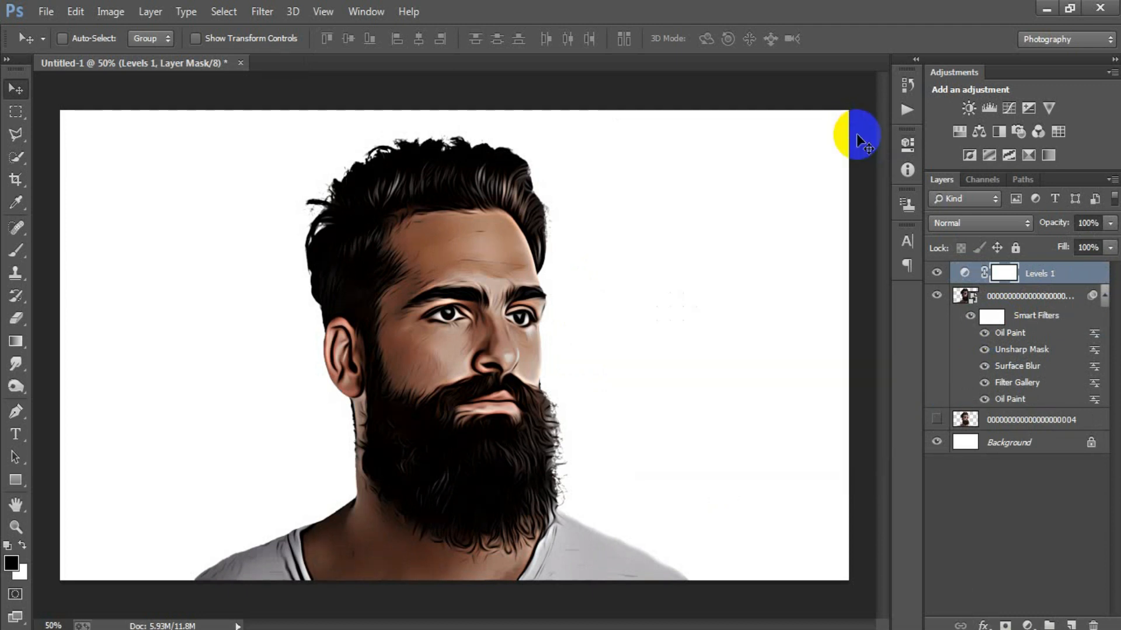
{"action": "left_click", "coordinate": [937, 274]}
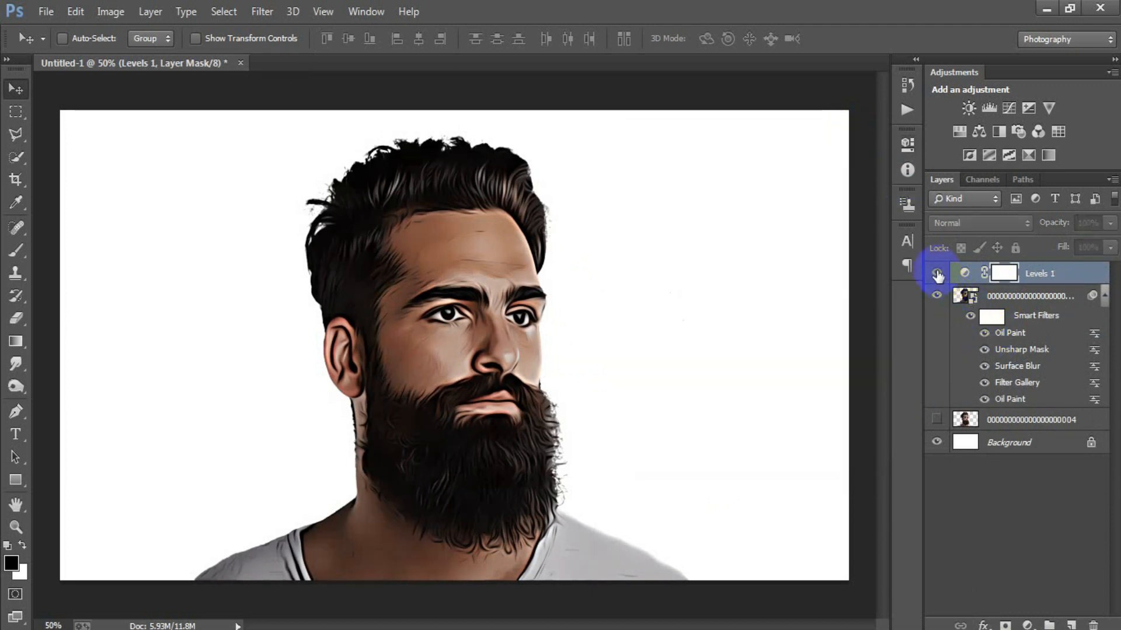
{"action": "left_click", "coordinate": [936, 273]}
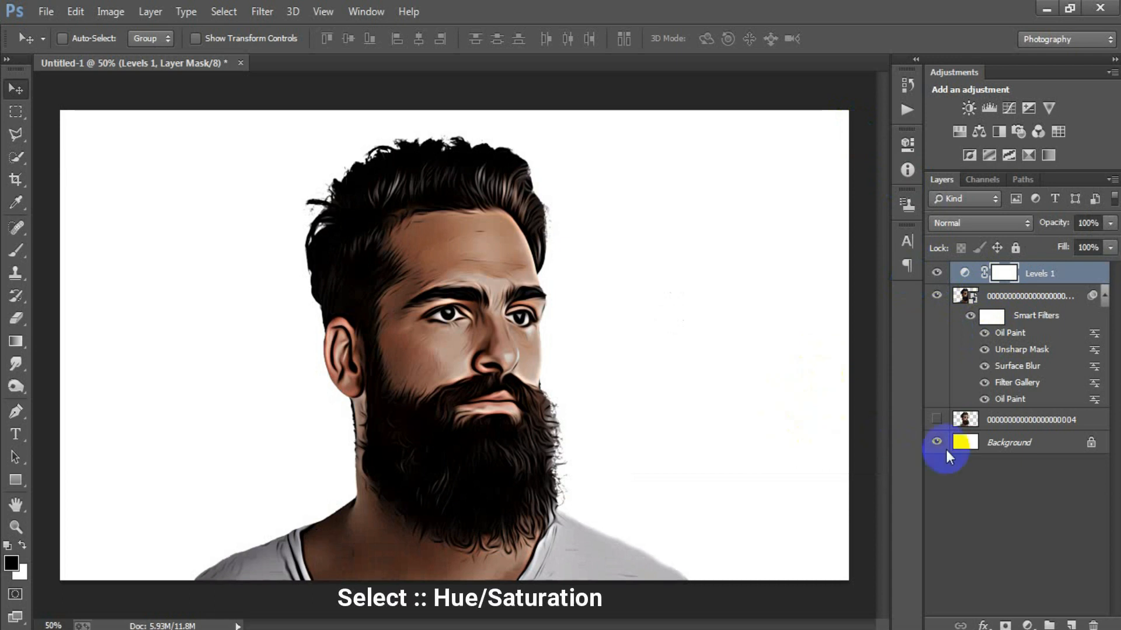
- Add a Hue/Saturation adjustment above the Levels layer with Hue +3, Saturation +2 and Lightness +8
{"action": "left_click", "coordinate": [1026, 625]}
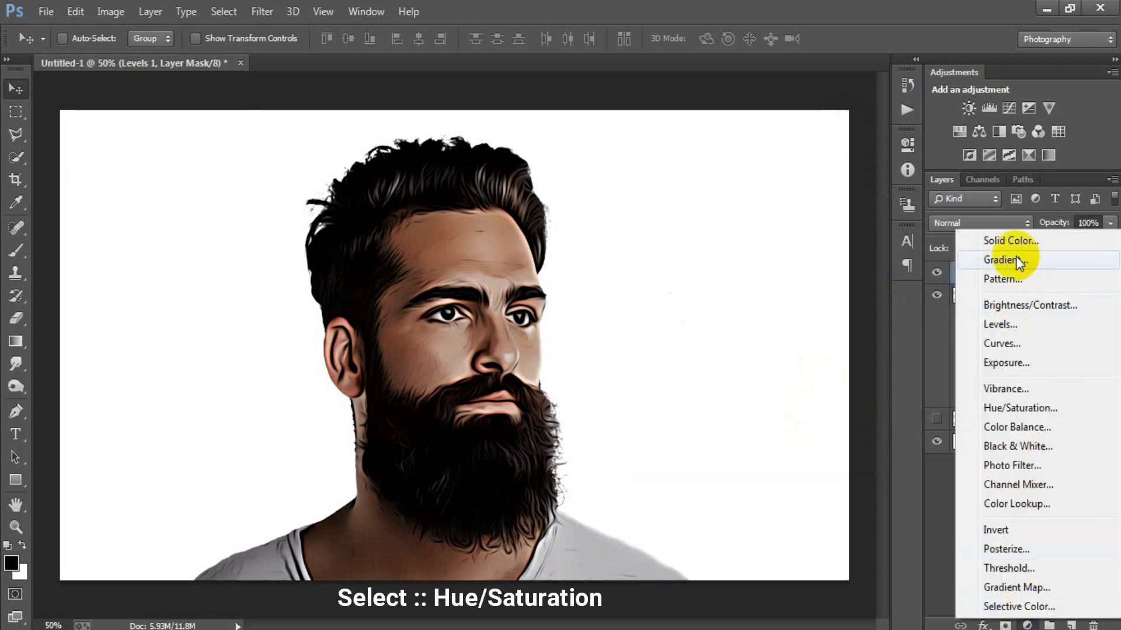
{"action": "left_click", "coordinate": [1057, 408]}
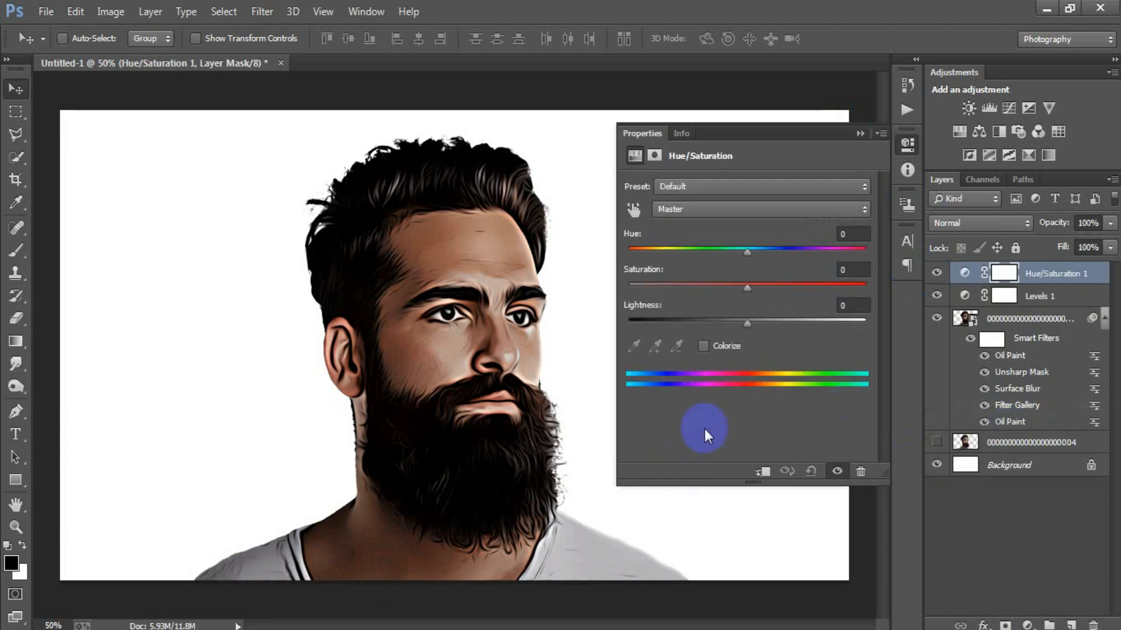
{"action": "left_click_drag", "start_coordinate": [744, 249], "coordinate": [750, 250]}
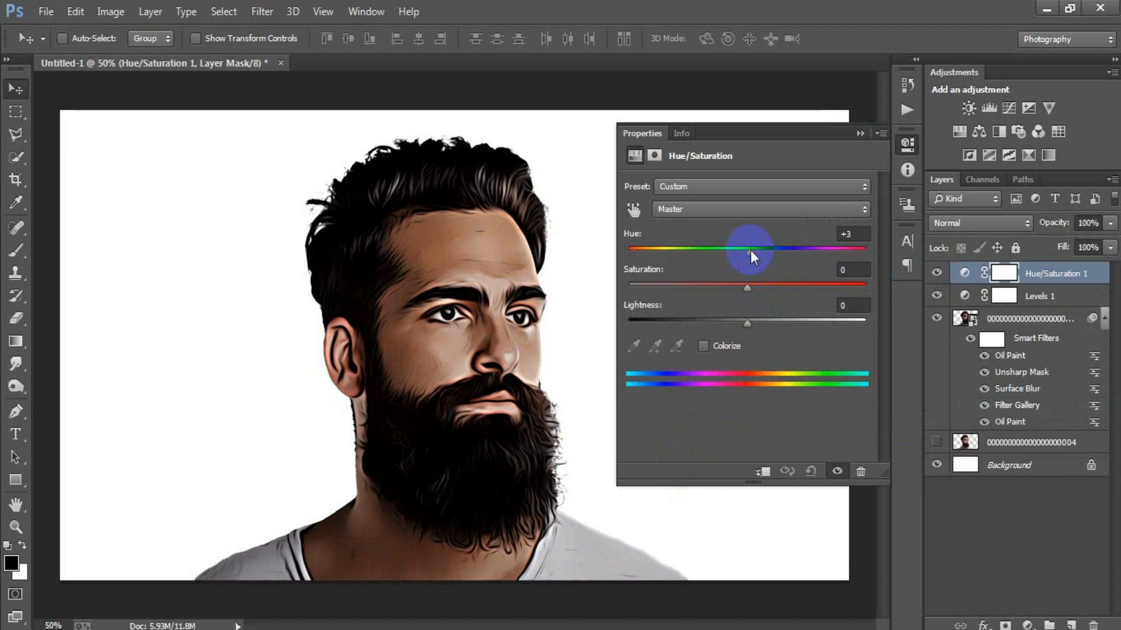
{"action": "left_click_drag", "start_coordinate": [748, 289], "coordinate": [748, 286]}
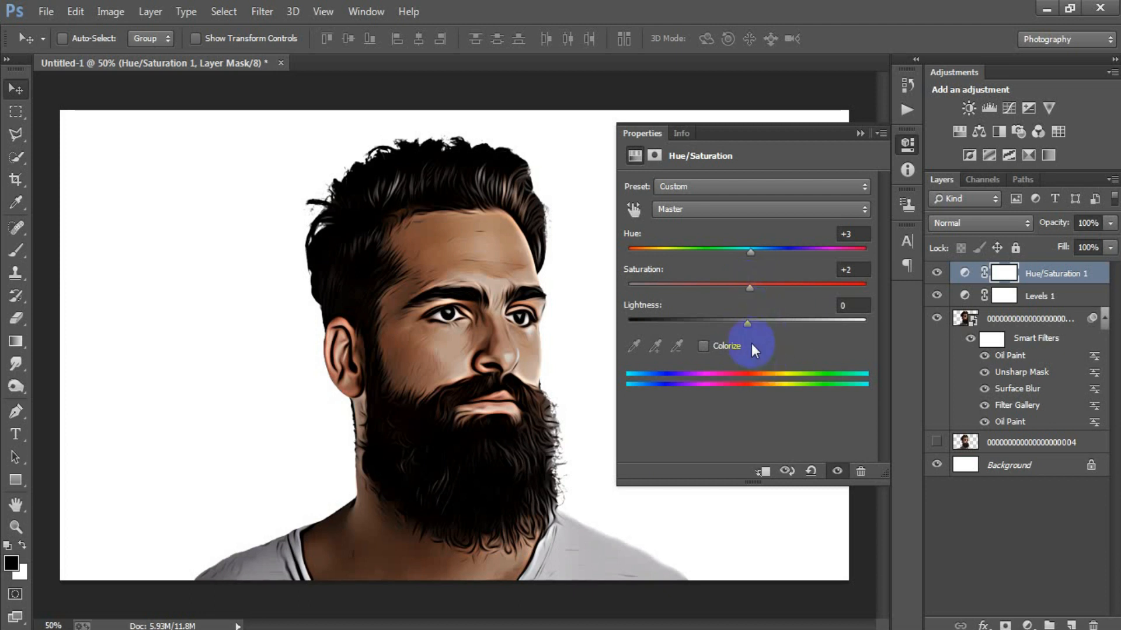
{"action": "left_click_drag", "start_coordinate": [748, 324], "coordinate": [752, 321]}
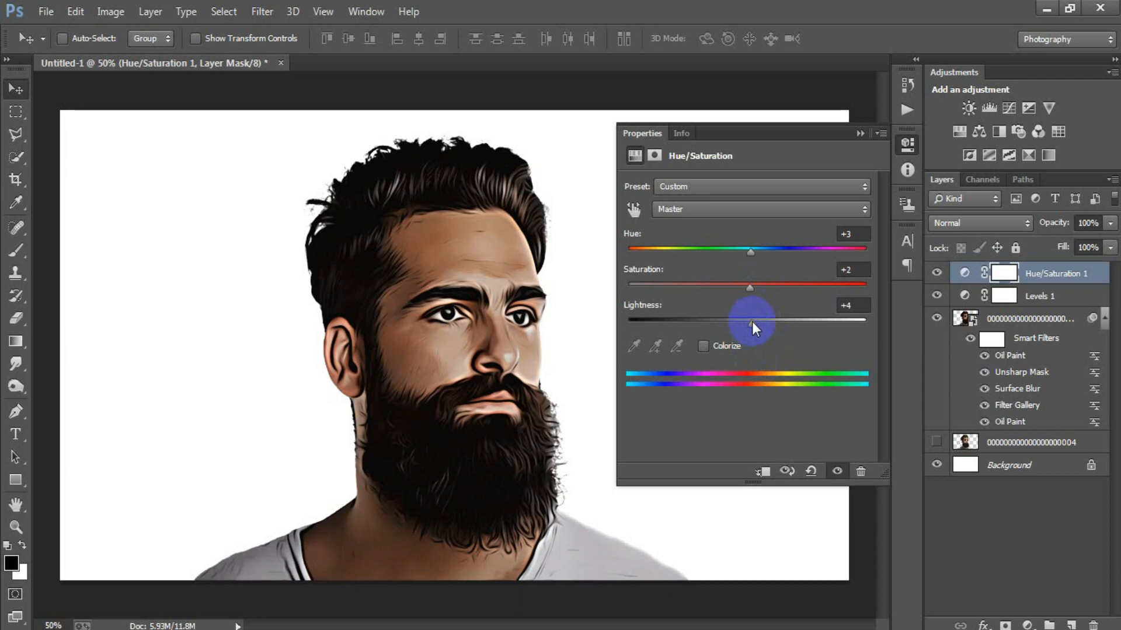
{"action": "left_click", "coordinate": [857, 304]}
{"action": "left_click", "coordinate": [859, 269]}
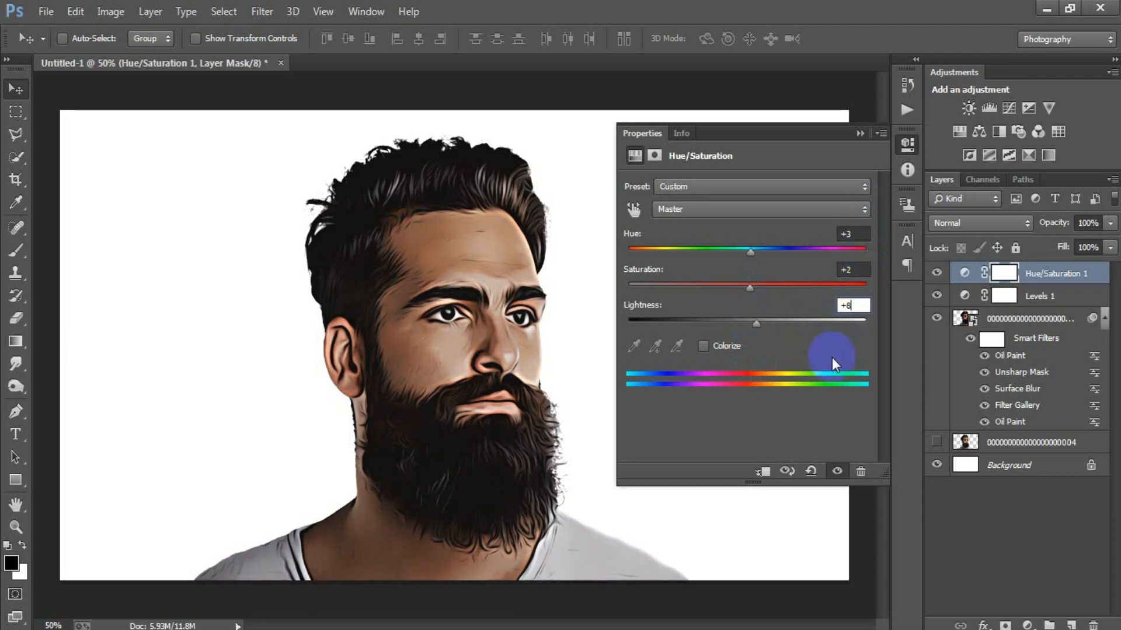
{"action": "left_click", "coordinate": [859, 134]}
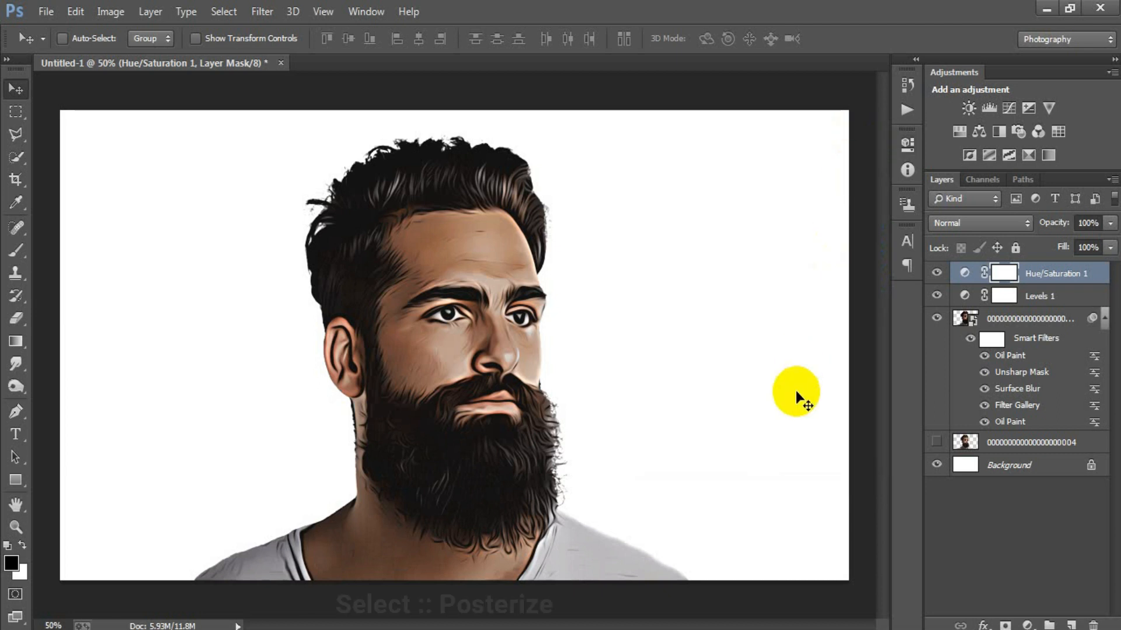
- Add a Posterize adjustment with 11 levels above the Hue/Saturation layer
{"action": "left_click", "coordinate": [1029, 624]}
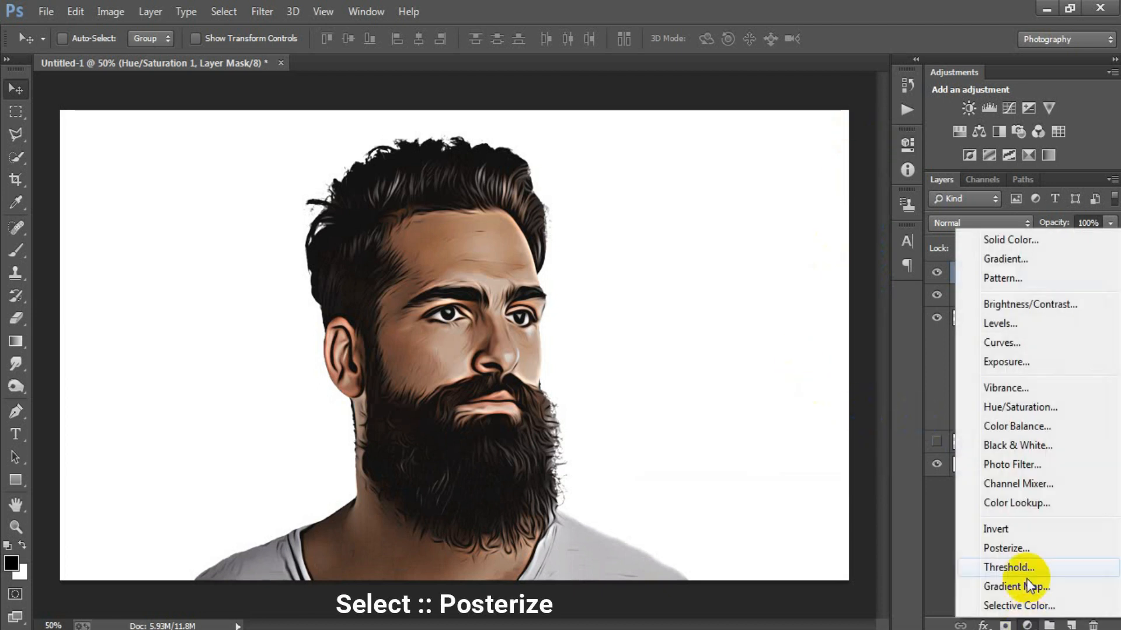
{"action": "left_click", "coordinate": [1018, 547]}
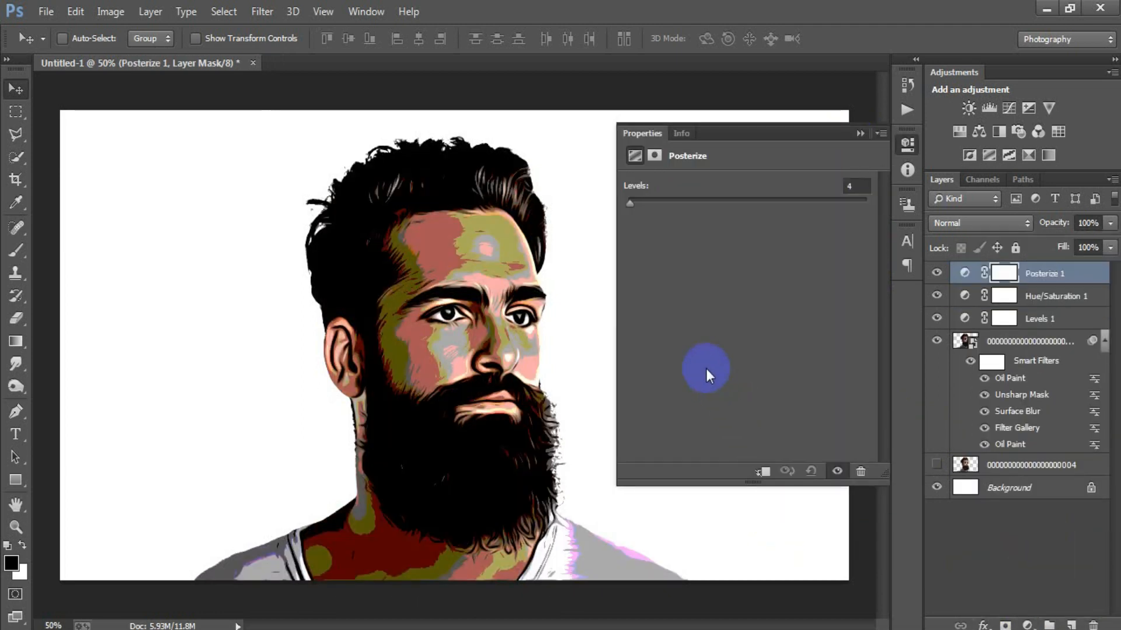
{"action": "left_click_drag", "start_coordinate": [629, 205], "coordinate": [636, 206]}
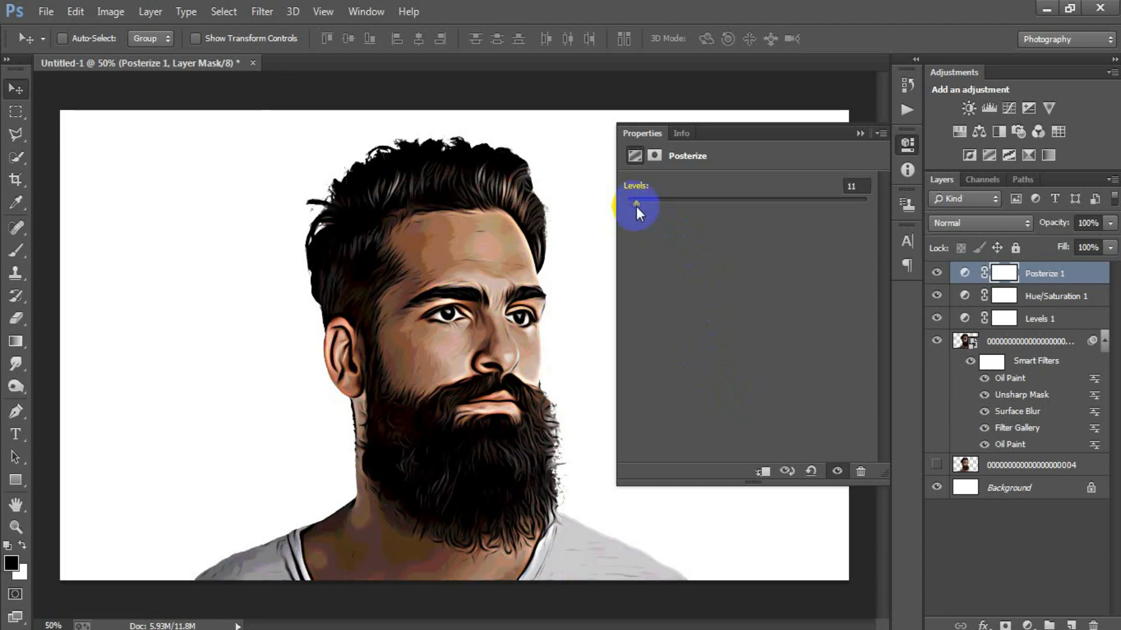
{"action": "left_click", "coordinate": [868, 186]}
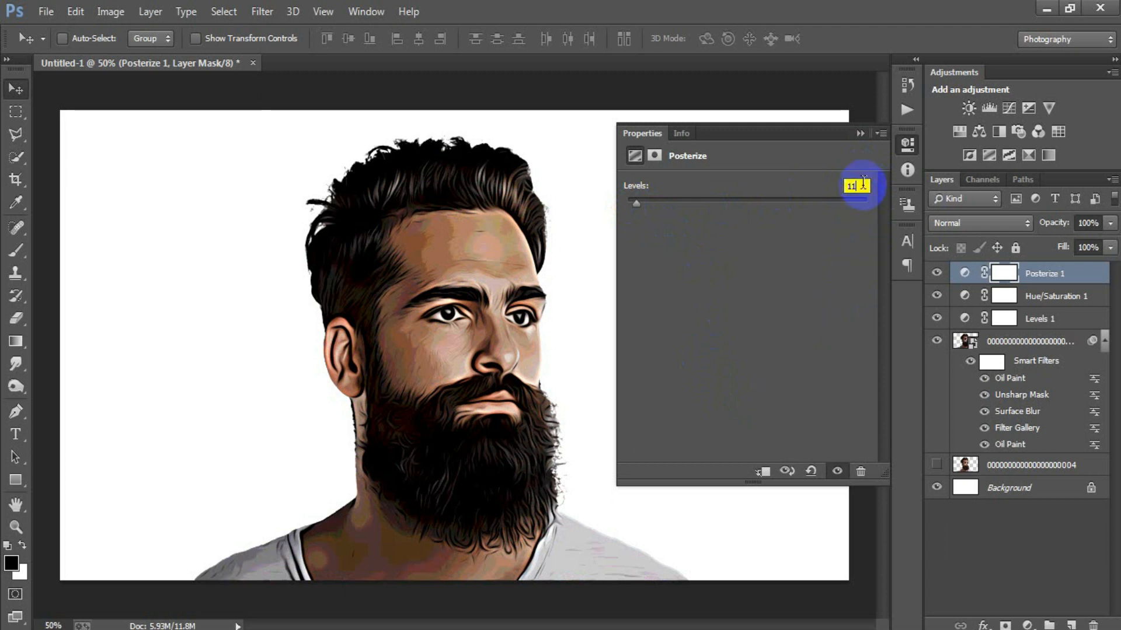
{"action": "left_click", "coordinate": [860, 133]}
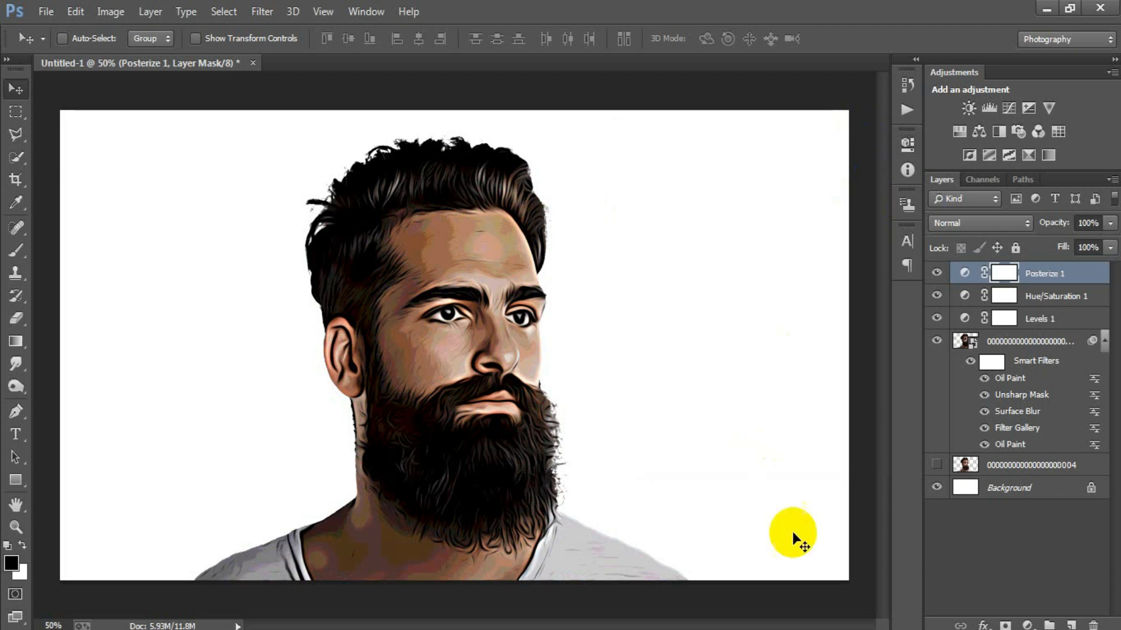
- Add a Solid Color fill layer in orange FF8F35 directly above the Background layer
{"action": "left_click", "coordinate": [1041, 496]}
{"action": "left_click", "coordinate": [937, 488]}
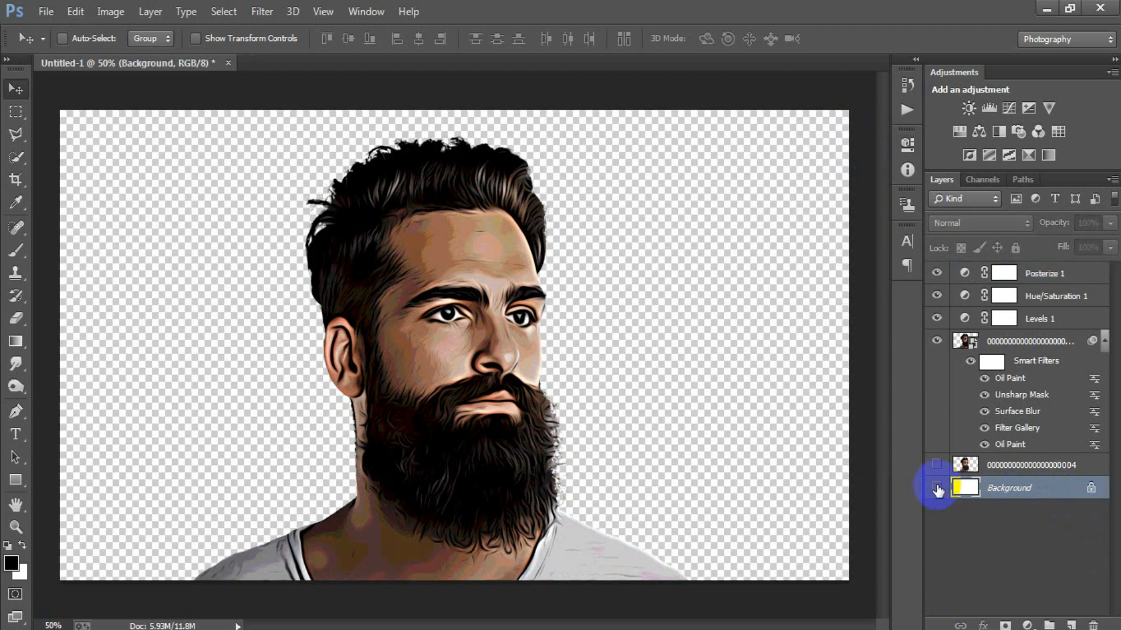
{"action": "left_click", "coordinate": [936, 487]}
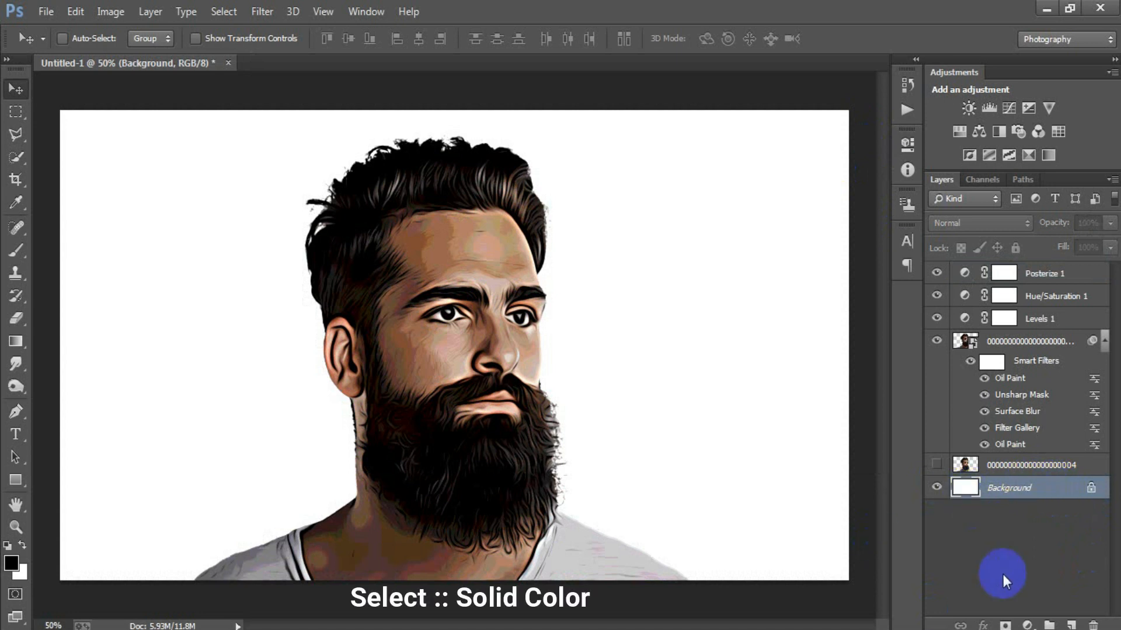
{"action": "left_click", "coordinate": [1026, 625]}
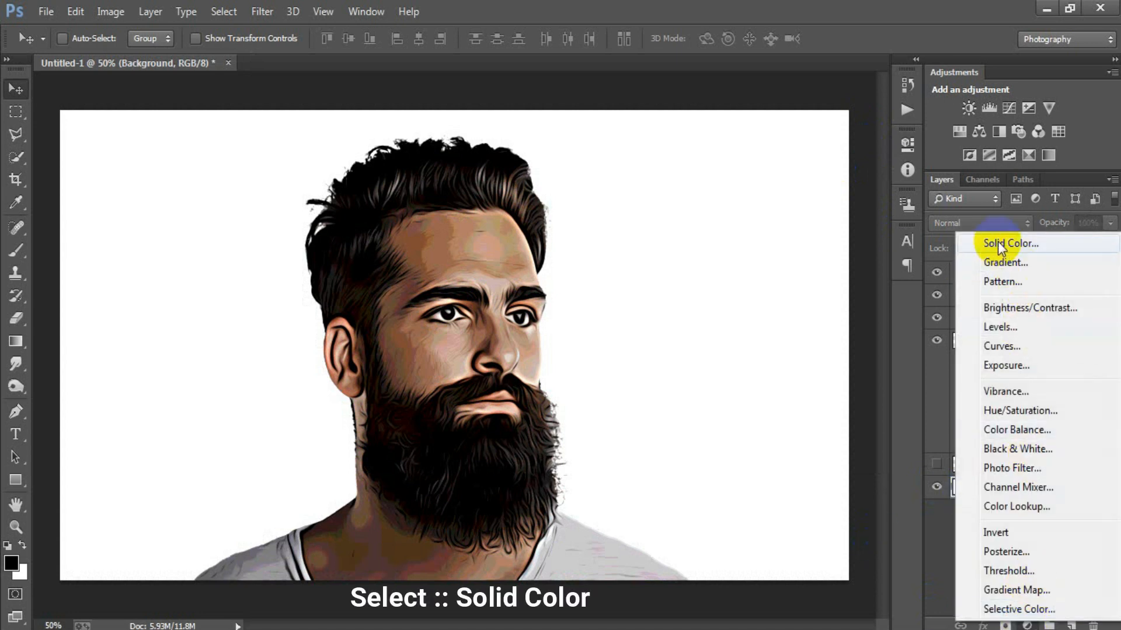
{"action": "left_click", "coordinate": [1033, 250]}
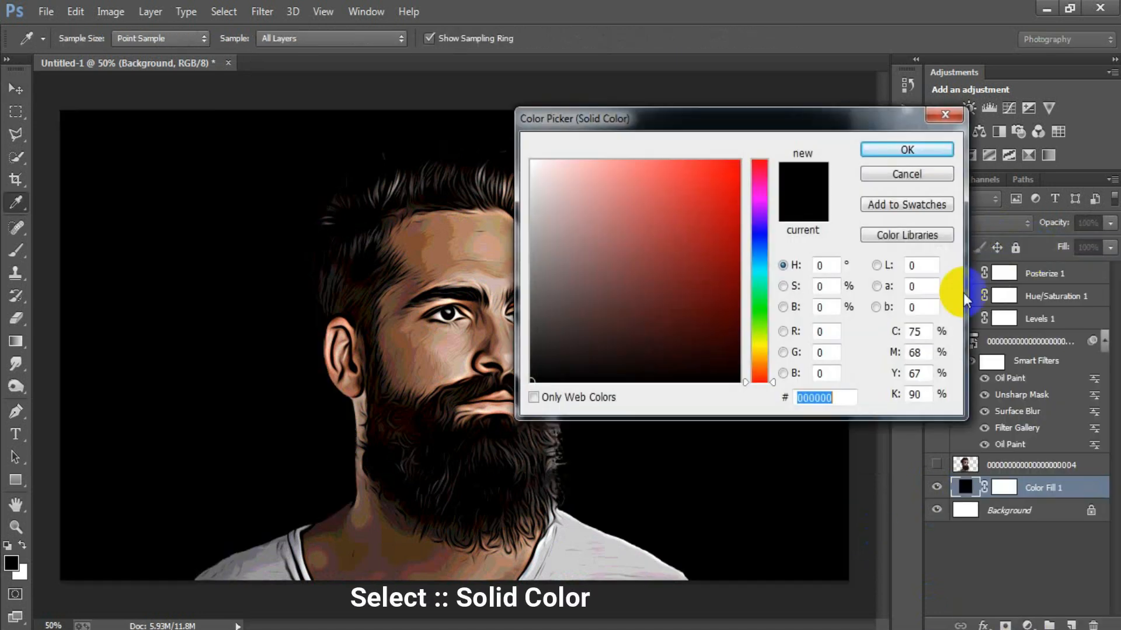
{"action": "double_click", "coordinate": [842, 397]}
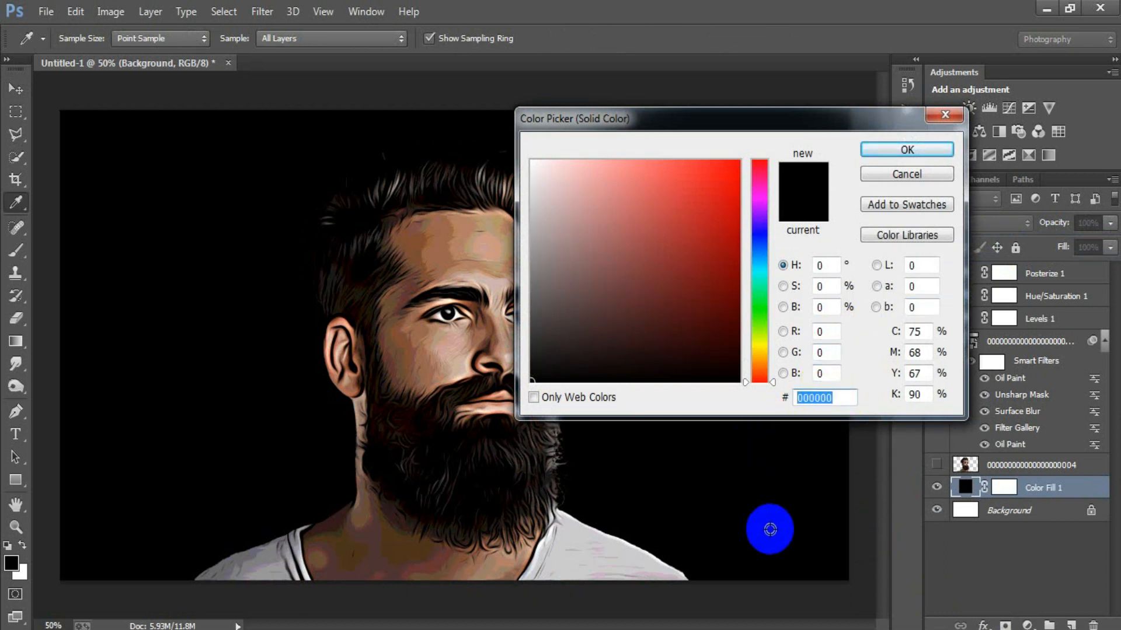
{"action": "type", "text": "FF8F35"}
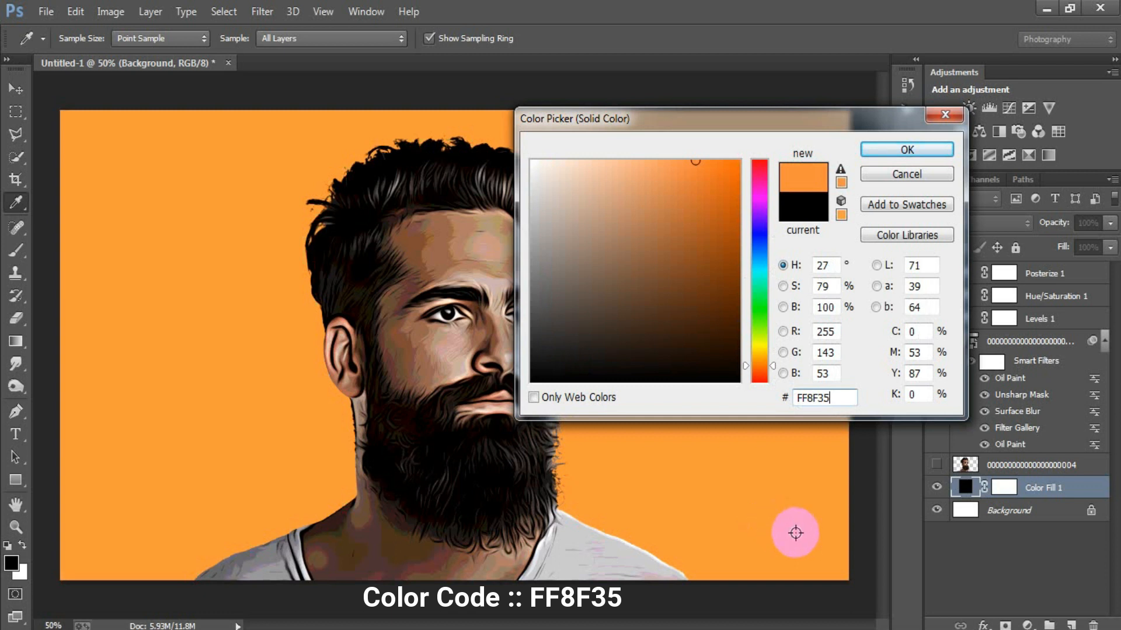
{"action": "left_click", "coordinate": [903, 153]}
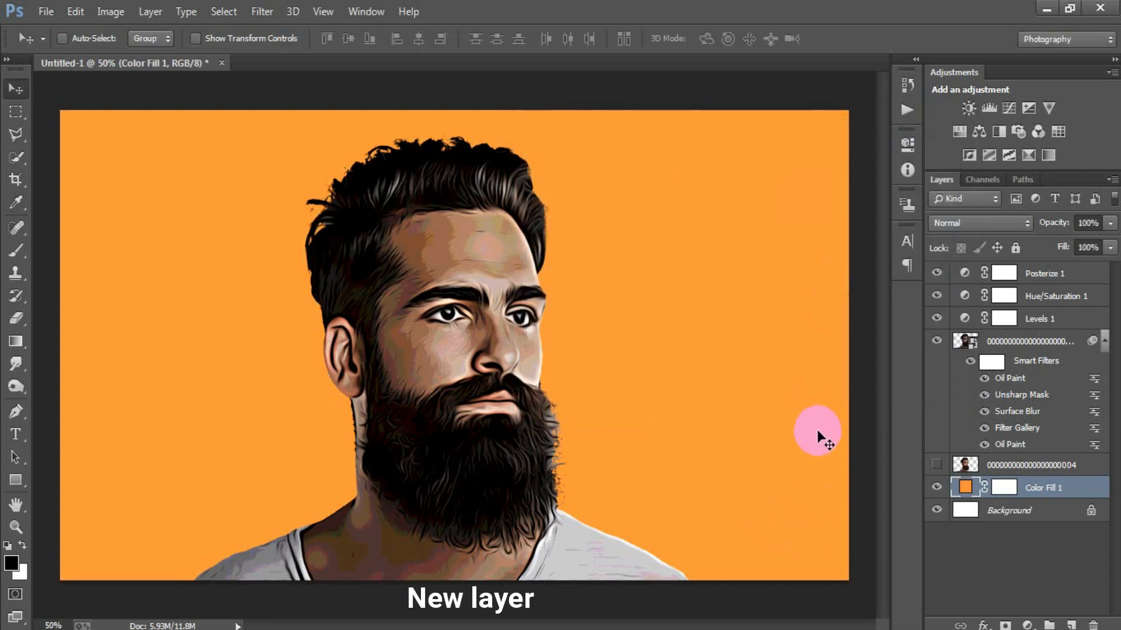
- Create a new layer above the orange fill and set up a soft round brush at 121 px with 0% hardness
{"action": "left_click", "coordinate": [1071, 625]}
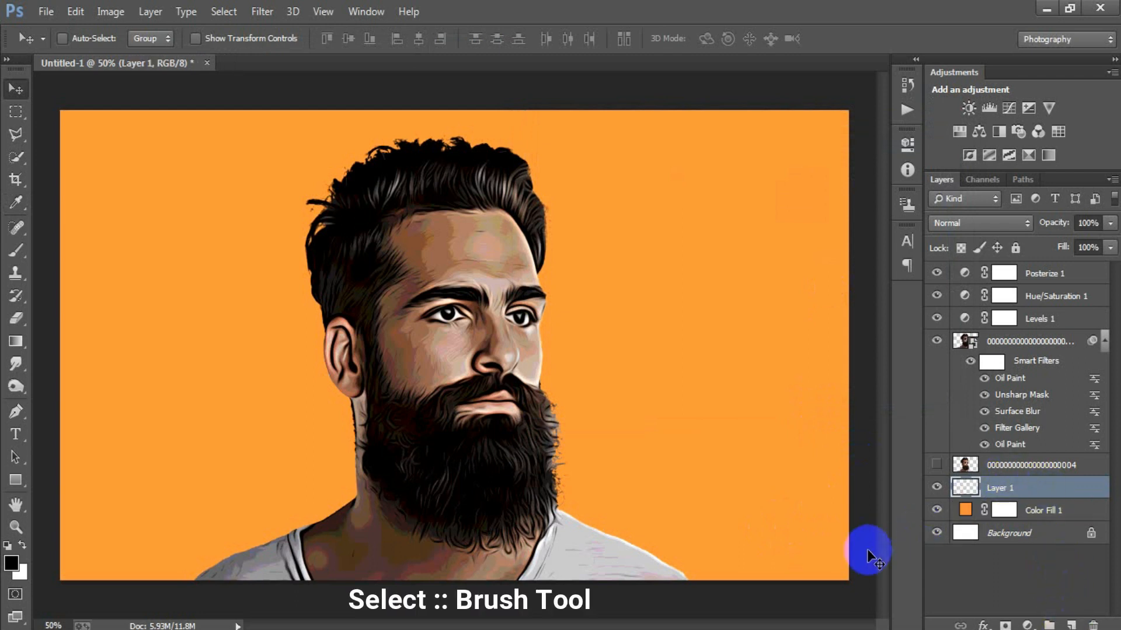
{"action": "left_click", "coordinate": [18, 250]}
{"action": "left_click", "coordinate": [73, 251]}
{"action": "right_click", "coordinate": [217, 246]}
{"action": "left_click", "coordinate": [252, 369]}
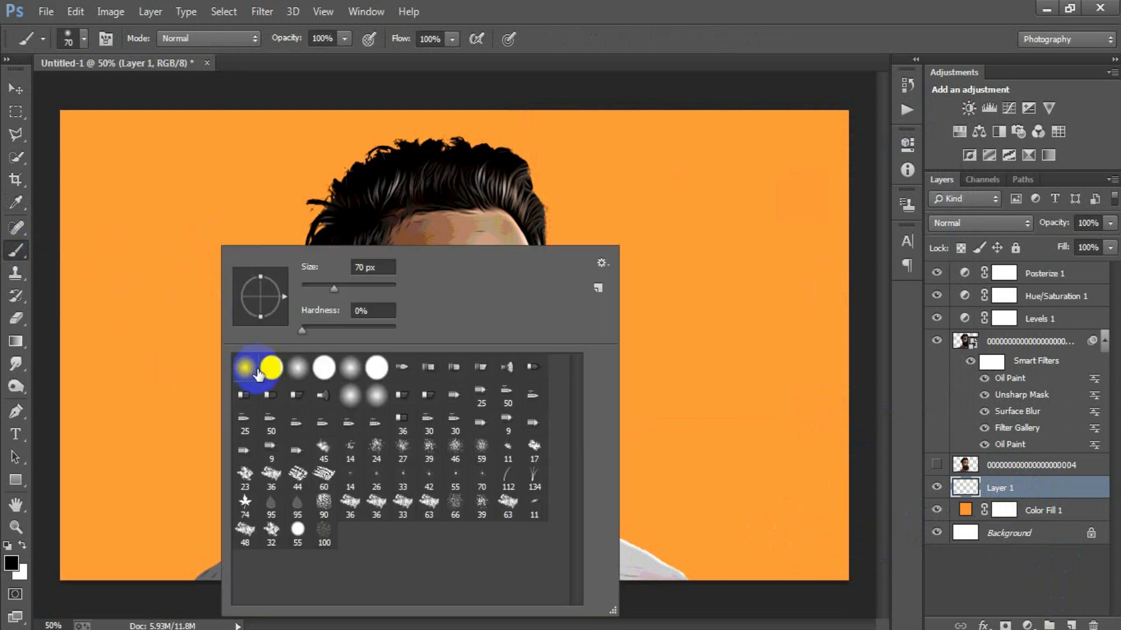
{"action": "left_click", "coordinate": [334, 290]}
{"action": "left_click_drag", "start_coordinate": [352, 289], "coordinate": [354, 289]}
{"action": "left_click", "coordinate": [733, 37]}
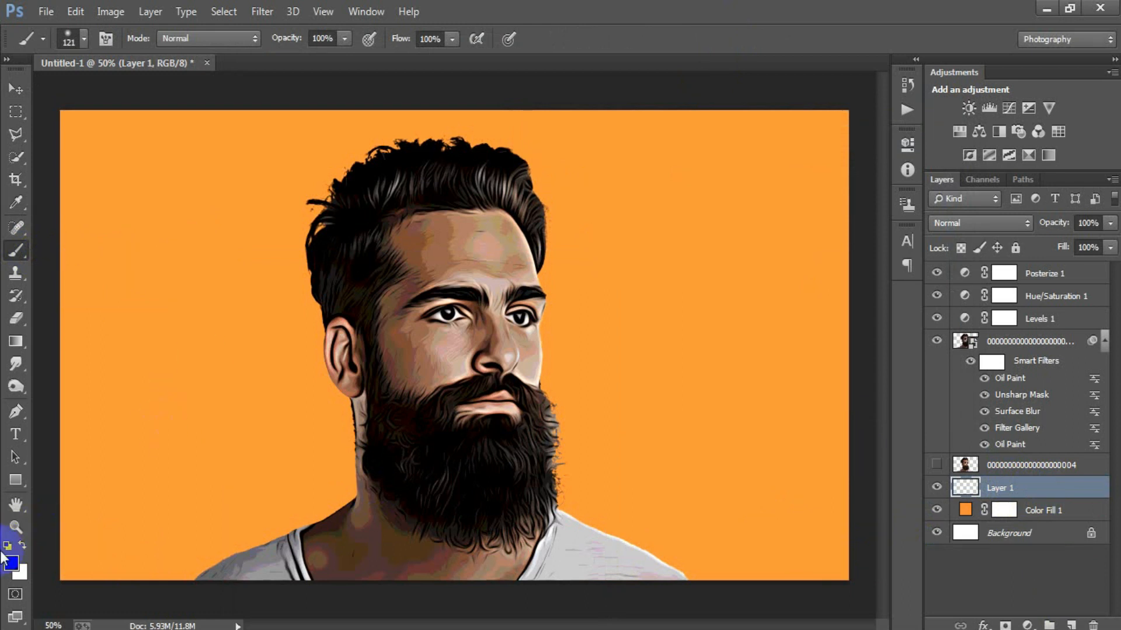
- Paint a single soft white dab on the orange background beside the man, then restore black as the foreground color
{"action": "left_click", "coordinate": [21, 545]}
{"action": "left_click", "coordinate": [221, 385]}
{"action": "left_click", "coordinate": [23, 548]}
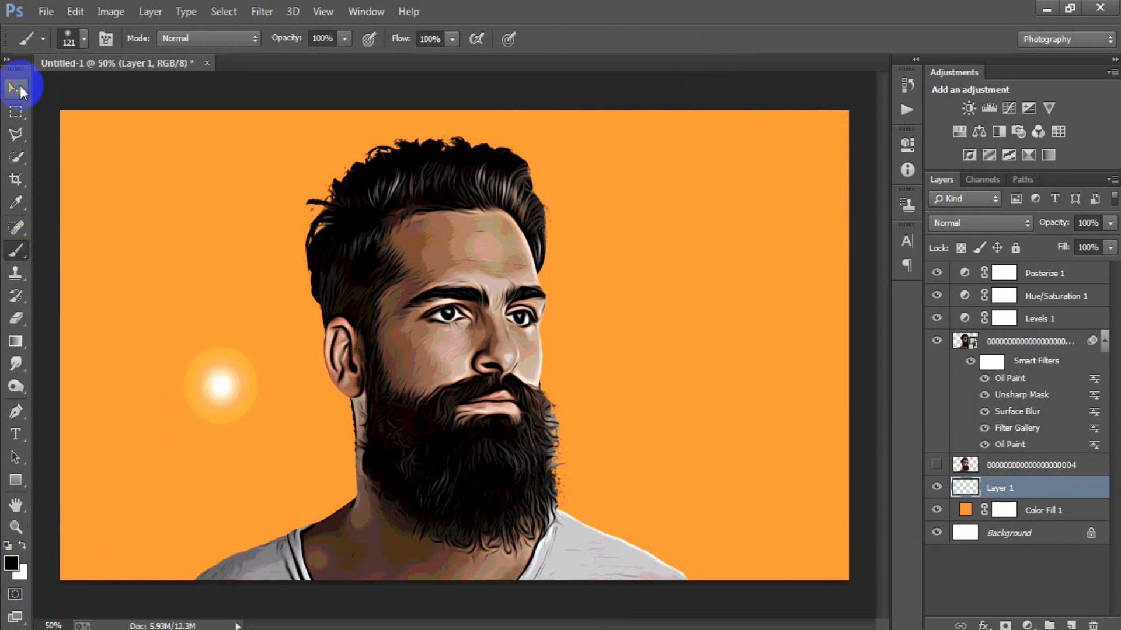
- Move the white dab behind the man's head and scale it up to about 963% as a large background glow
{"action": "left_click", "coordinate": [18, 89]}
{"action": "mouse_move", "coordinate": [233, 380]}
{"action": "left_mouse_down"}
{"action": "mouse_move", "coordinate": [466, 304]}
{"action": "mouse_move", "coordinate": [485, 307]}
{"action": "mouse_move", "coordinate": [575, 415]}
{"action": "left_mouse_up"}
{"action": "key", "text": "ctrl+t"}
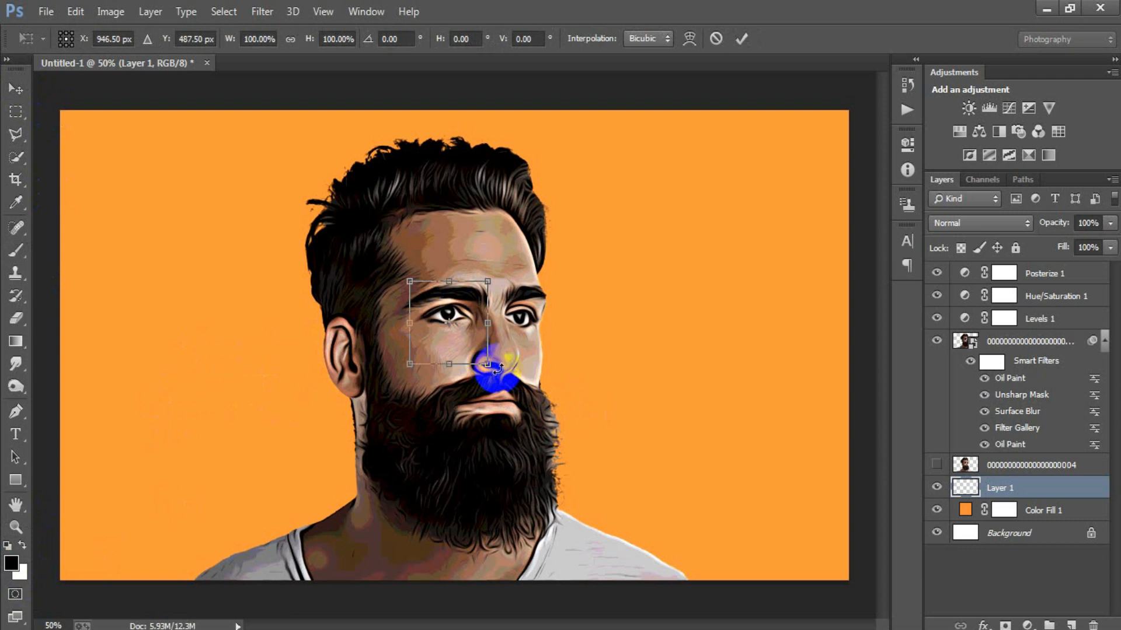
{"action": "left_click_drag", "start_coordinate": [645, 504], "coordinate": [798, 608]}
{"action": "left_click_drag", "start_coordinate": [523, 411], "coordinate": [890, 629]}
{"action": "left_click_drag", "start_coordinate": [682, 473], "coordinate": [698, 489]}
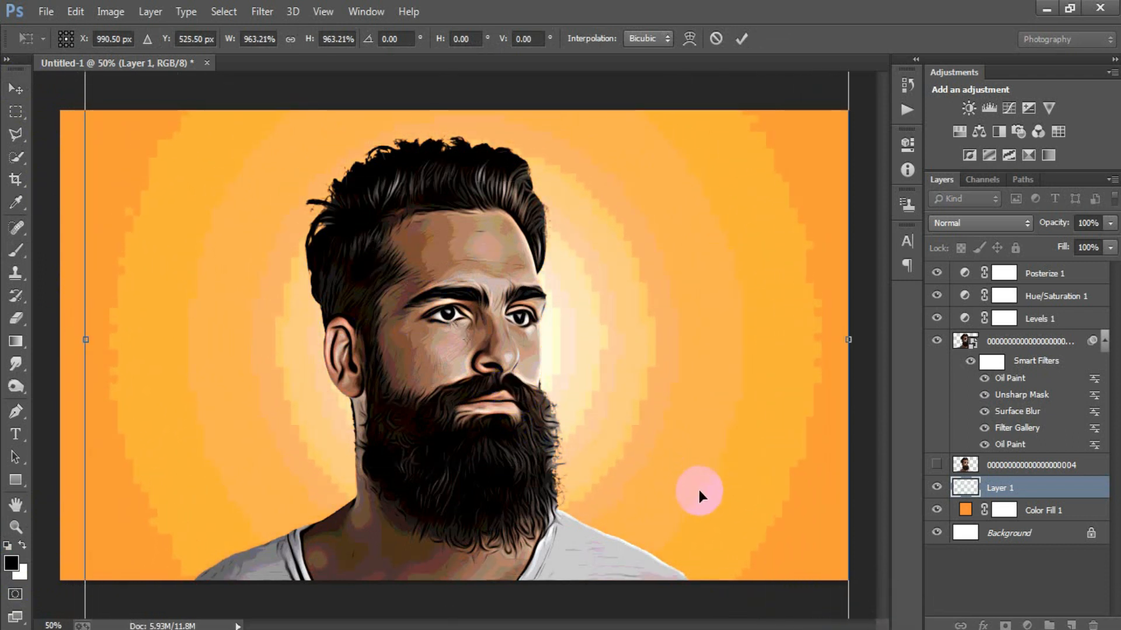
{"action": "left_click", "coordinate": [741, 39]}
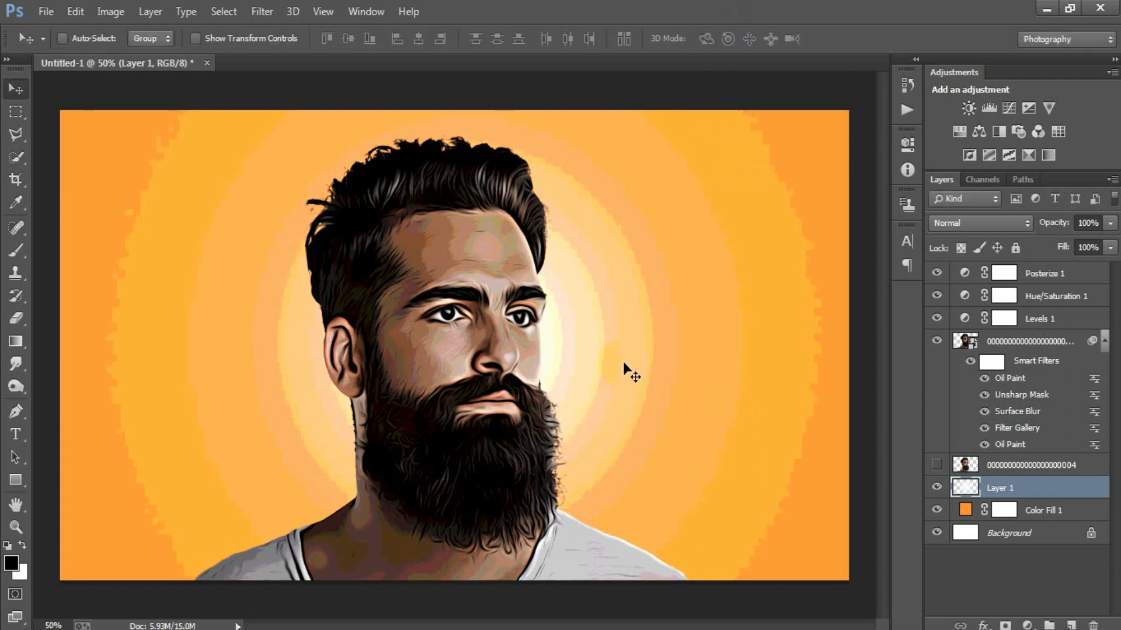
- Lower the opacity of the glow layer to 40%
{"action": "left_click", "coordinate": [1111, 224]}
{"action": "left_click_drag", "start_coordinate": [1071, 244], "coordinate": [1060, 244]}
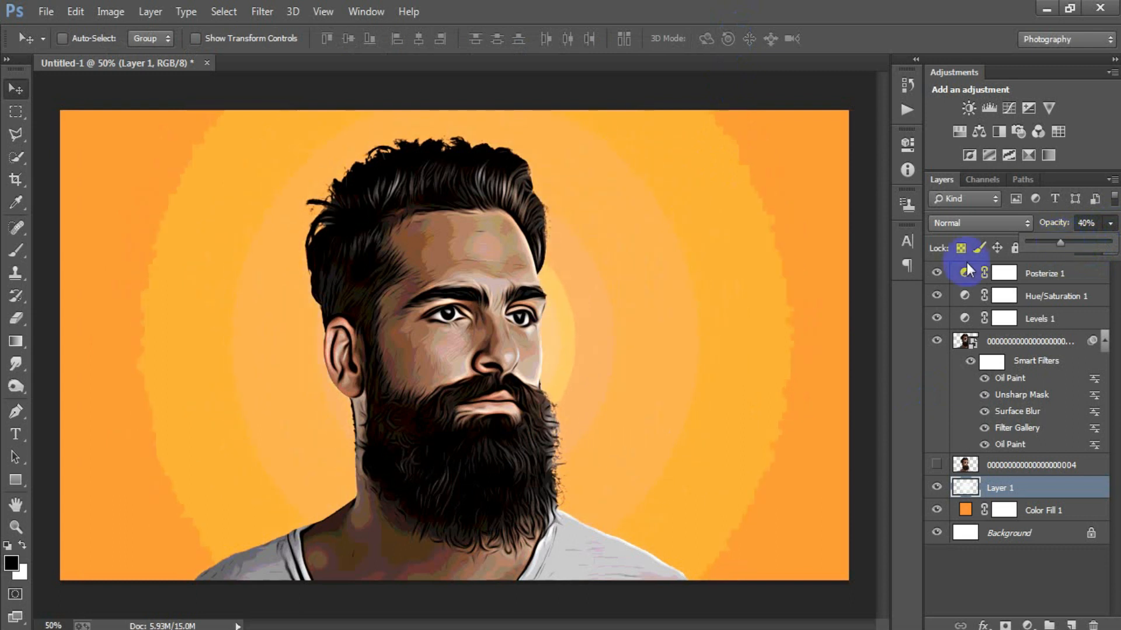
{"action": "left_click", "coordinate": [722, 410]}
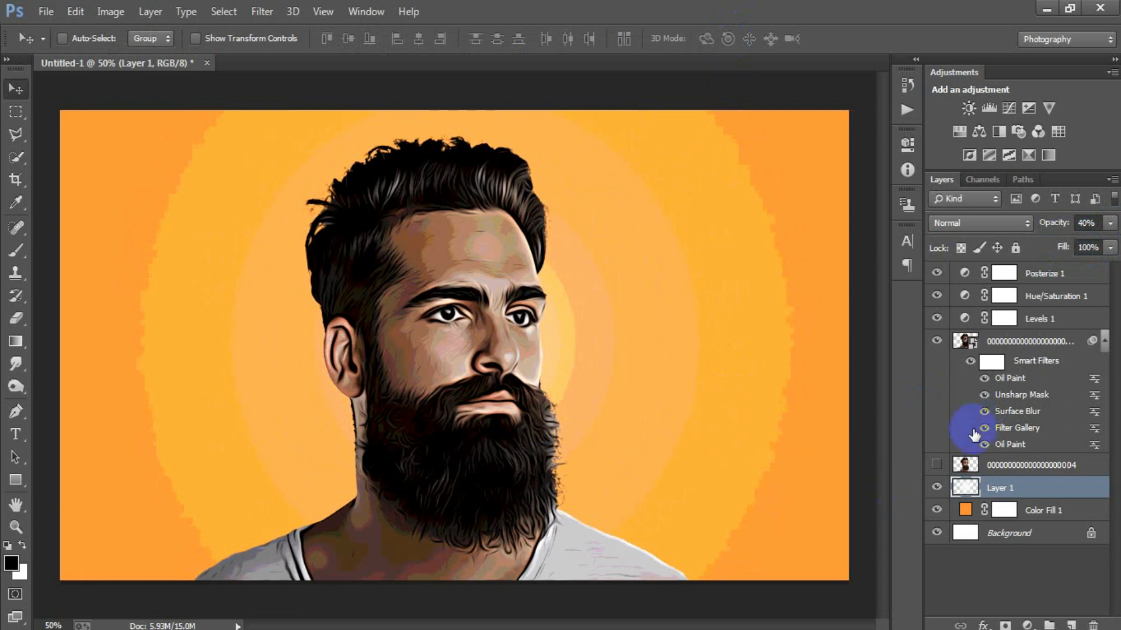
- Make the hidden original portrait layer below the filtered smart object visible and compare it with the painted version
{"action": "left_click", "coordinate": [936, 465]}
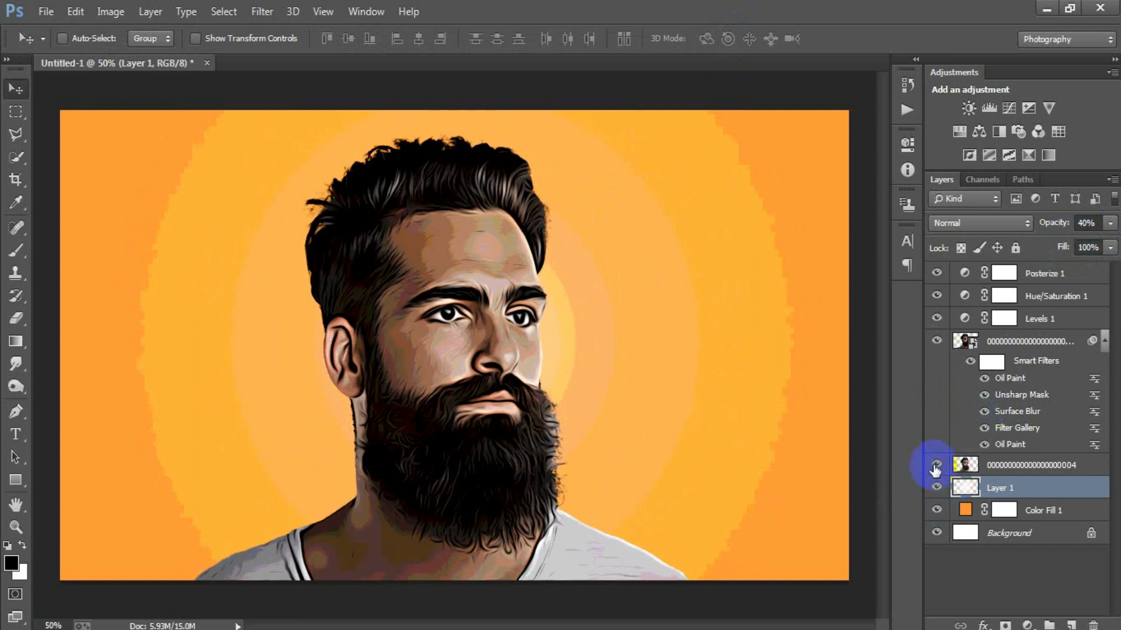
{"action": "left_click", "coordinate": [936, 342], "text": "alt"}
{"action": "left_click", "coordinate": [937, 343], "text": "alt"}
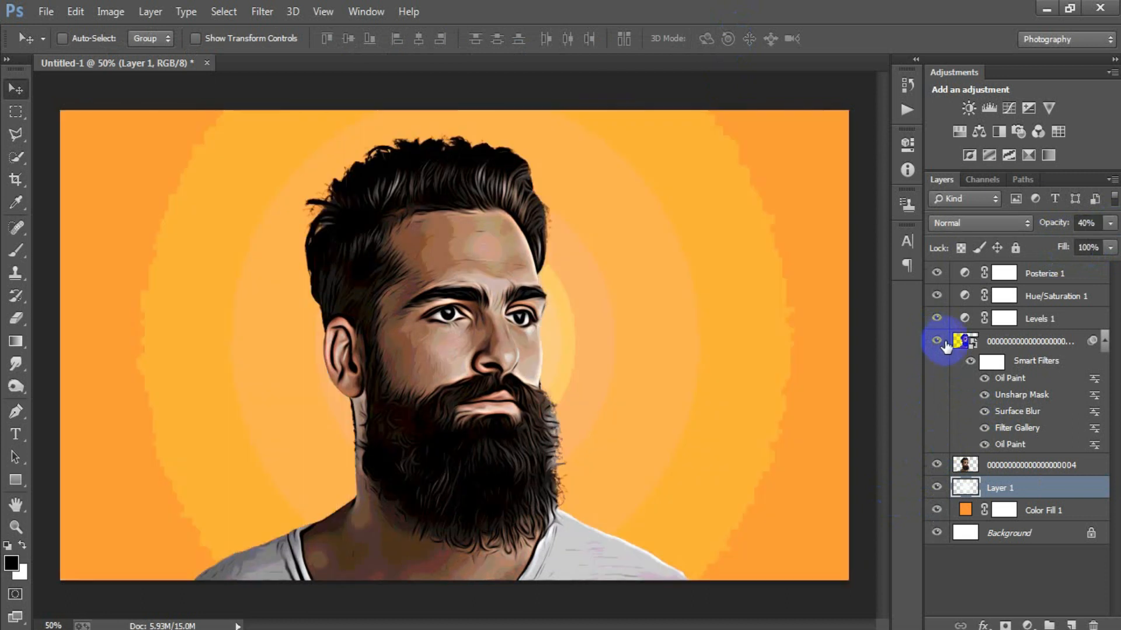
- Group the Posterize, Hue/Saturation and Levels adjustment layers together with the filtered portrait smart object
{"action": "left_click", "coordinate": [1037, 278]}
{"action": "left_click", "coordinate": [1042, 278]}
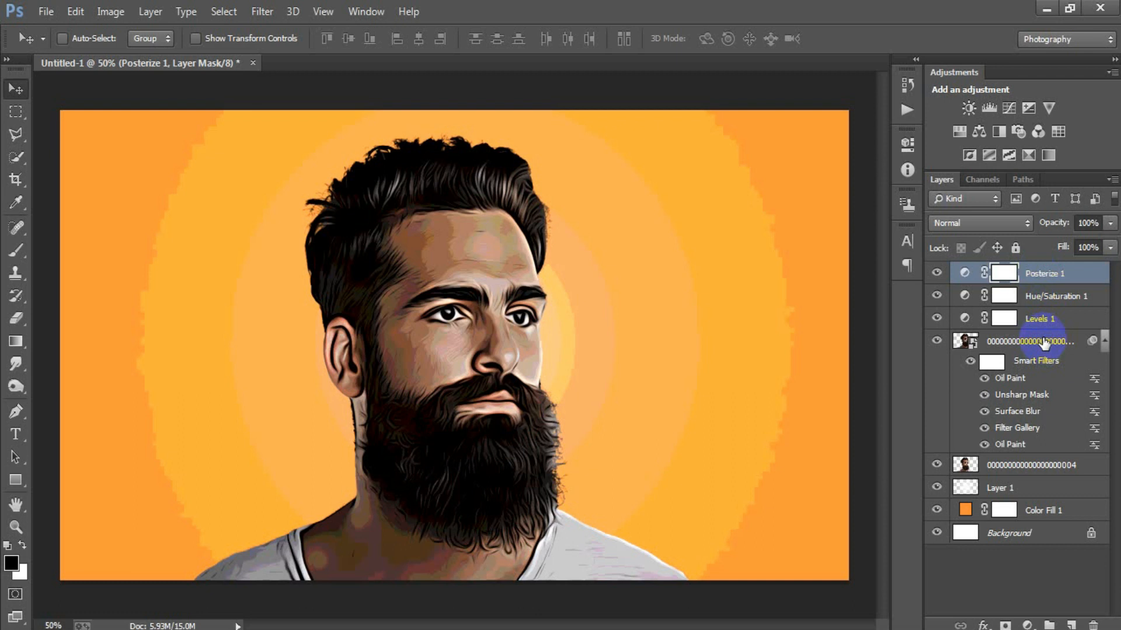
{"action": "left_click", "coordinate": [1041, 328], "text": "shift"}
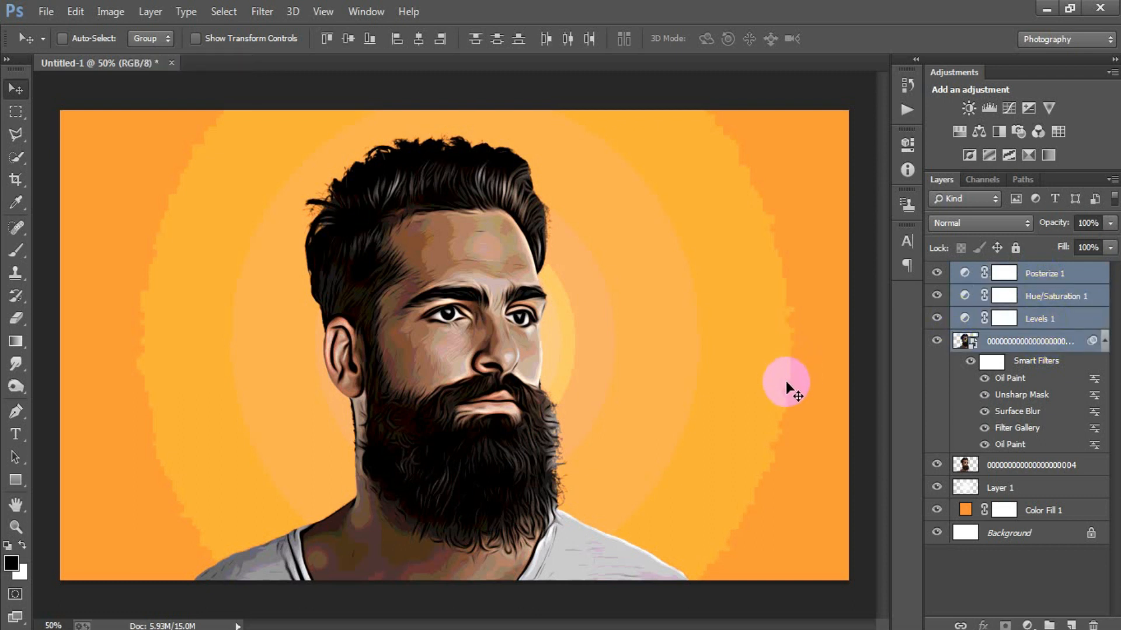
{"action": "key", "text": "ctrl+g"}
- Toggle the new group's visibility repeatedly to compare the original photo with the oil painting effect
{"action": "left_click", "coordinate": [937, 282]}
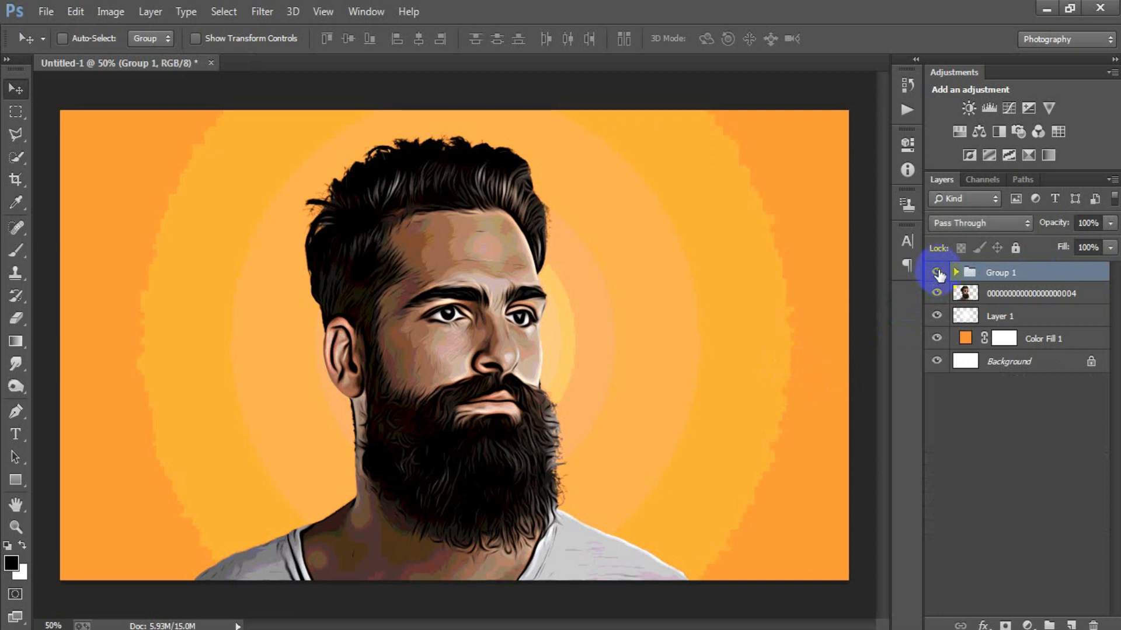
{"action": "left_click", "coordinate": [937, 273]}
{"action": "left_click", "coordinate": [937, 273]}
{"action": "left_click", "coordinate": [936, 273]}
{"action": "left_click", "coordinate": [937, 273]}
{"action": "left_click", "coordinate": [937, 272]}
{"action": "left_click", "coordinate": [936, 272]}
{"action": "left_click", "coordinate": [937, 272]}
{"action": "left_click", "coordinate": [937, 273]}
{"action": "left_click", "coordinate": [937, 273]}
{"action": "left_click", "coordinate": [936, 273]}
{"action": "left_click", "coordinate": [937, 272]}
{"action": "left_click", "coordinate": [936, 272]}
{"action": "left_click", "coordinate": [937, 272]}
{"action": "left_click", "coordinate": [937, 273]}
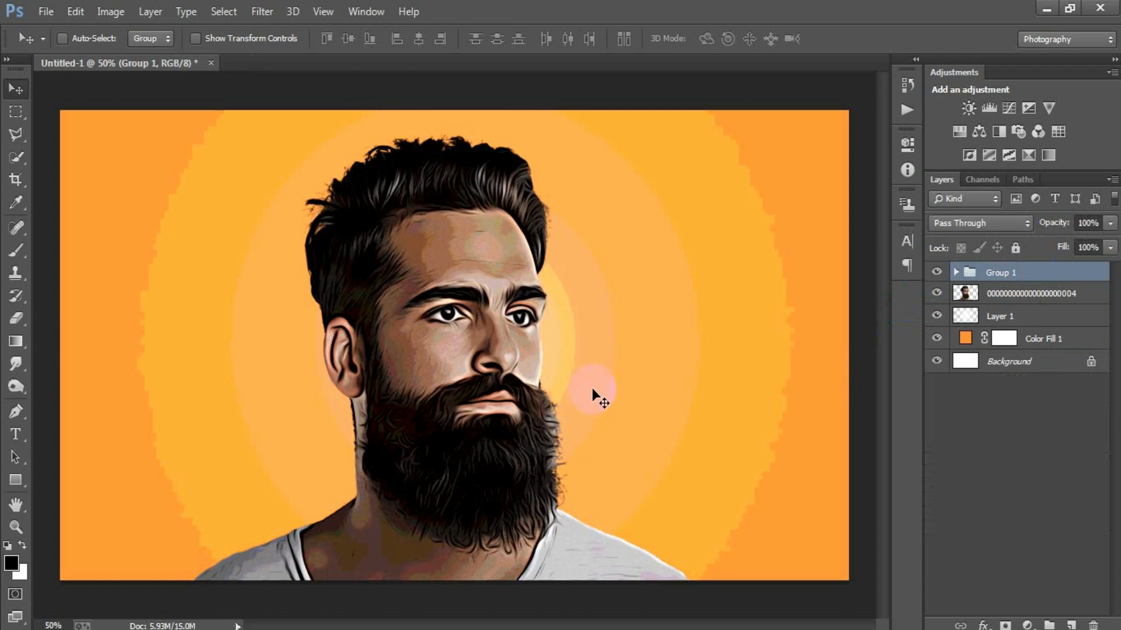